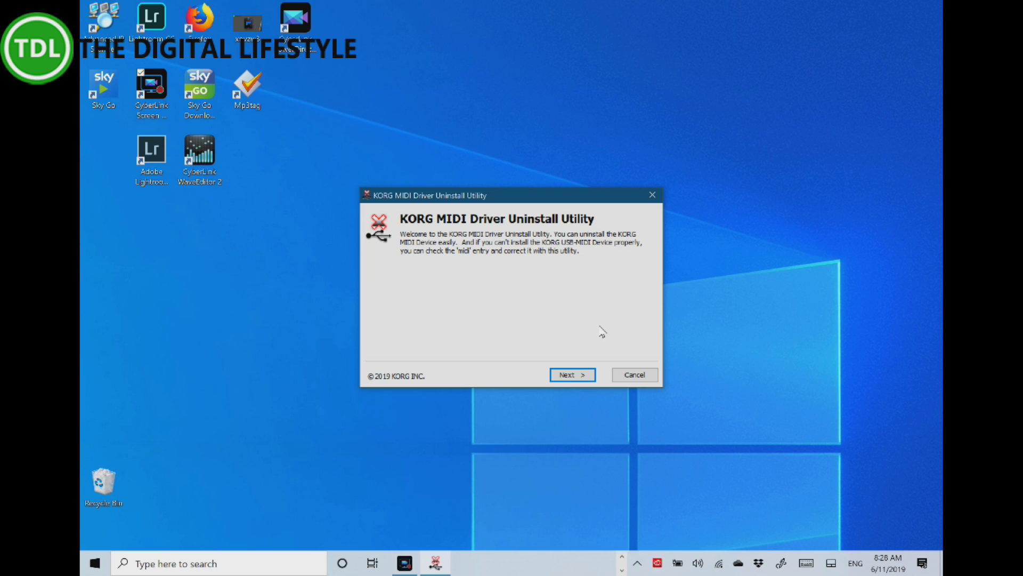
Advance the KORG uninstall utility past its welcome page to the midi0–midi9 entry list
key("Return")
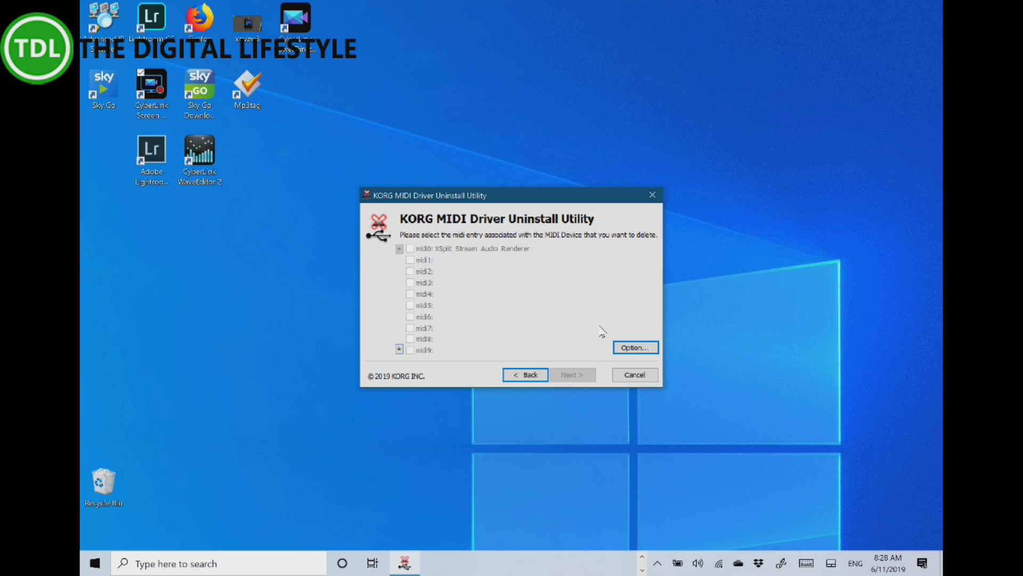
Page through midi0–19, noting KORG RADIAS at midi13 and minilogue at midi14, then go Back
key("space")
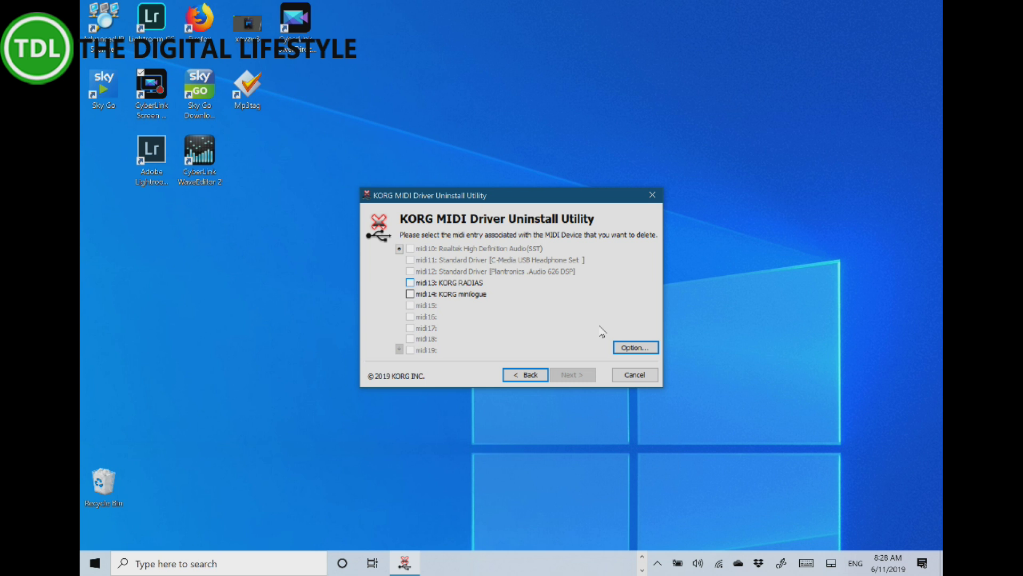
key("Page_Up")
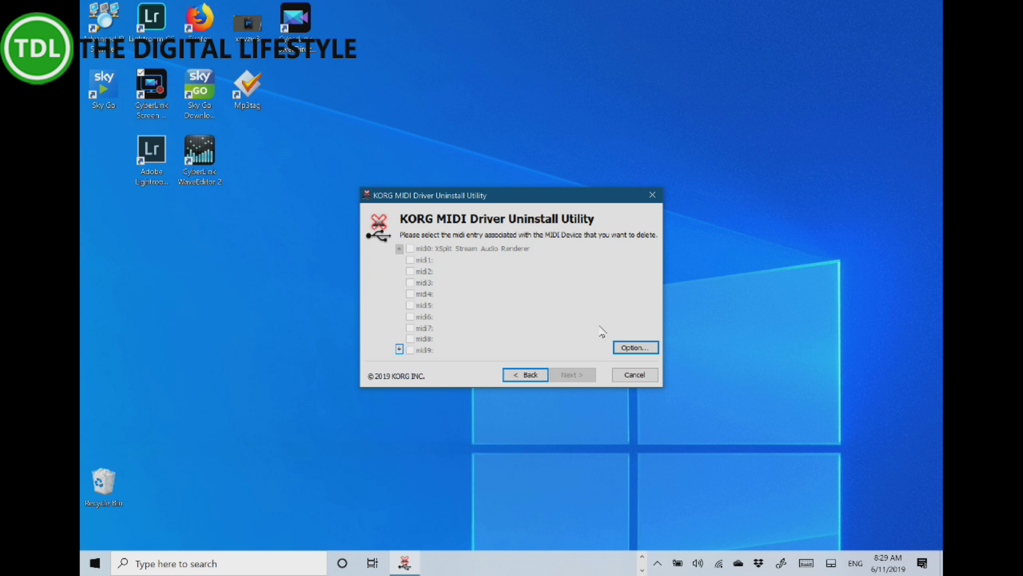
key("Page_Down")
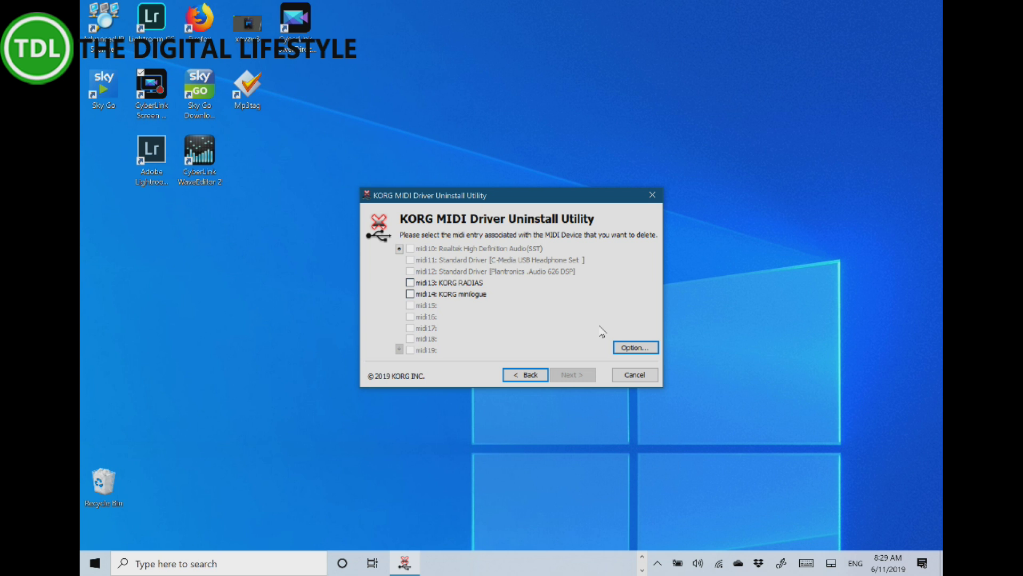
key("Return")
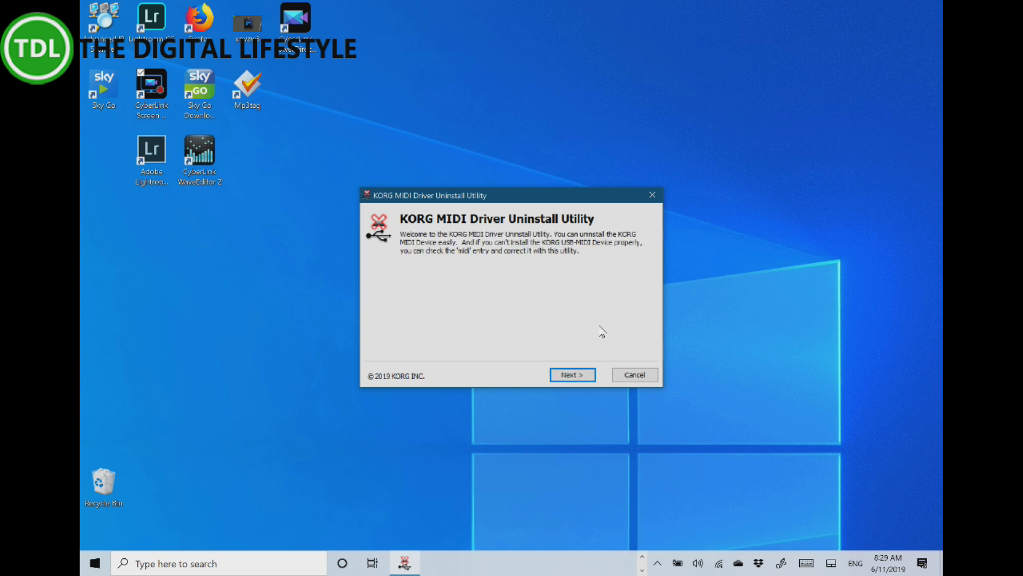
Switch to Registry Editor and navigate to HKLM\SYSTEM\CurrentControlSet\Control\Class
left_click(643, 557)
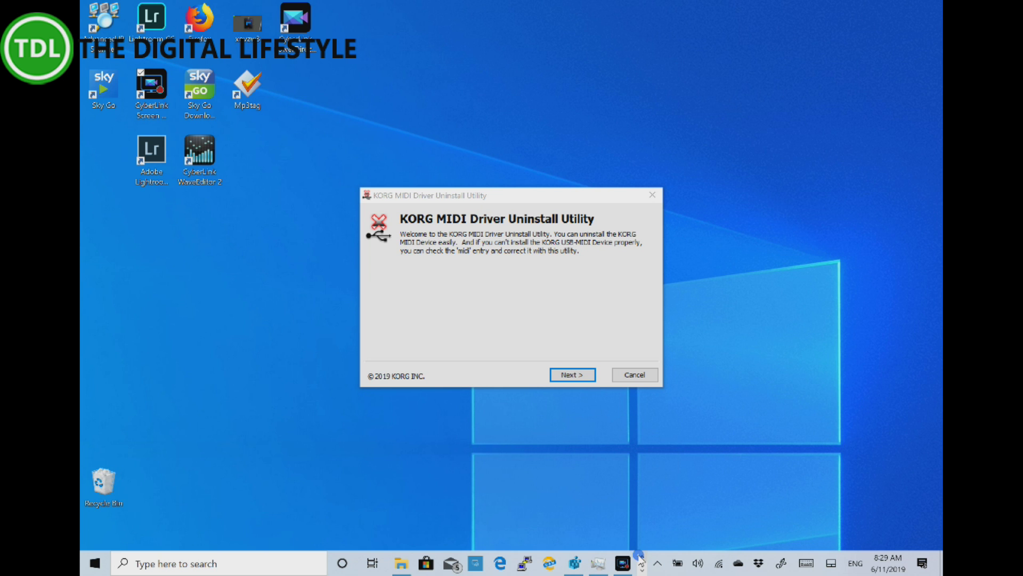
left_click(580, 565)
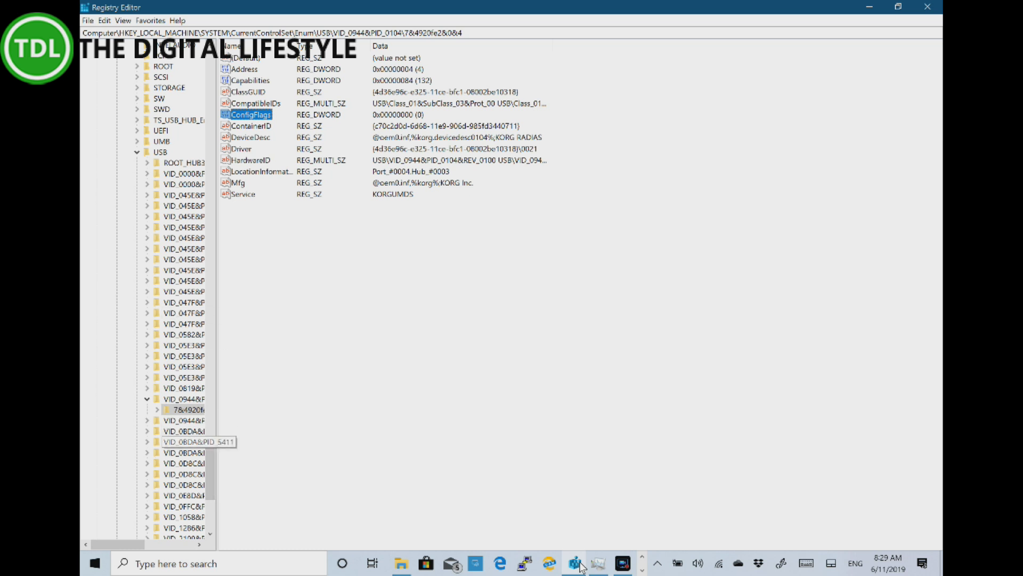
left_click_drag(210, 464, 210, 73)
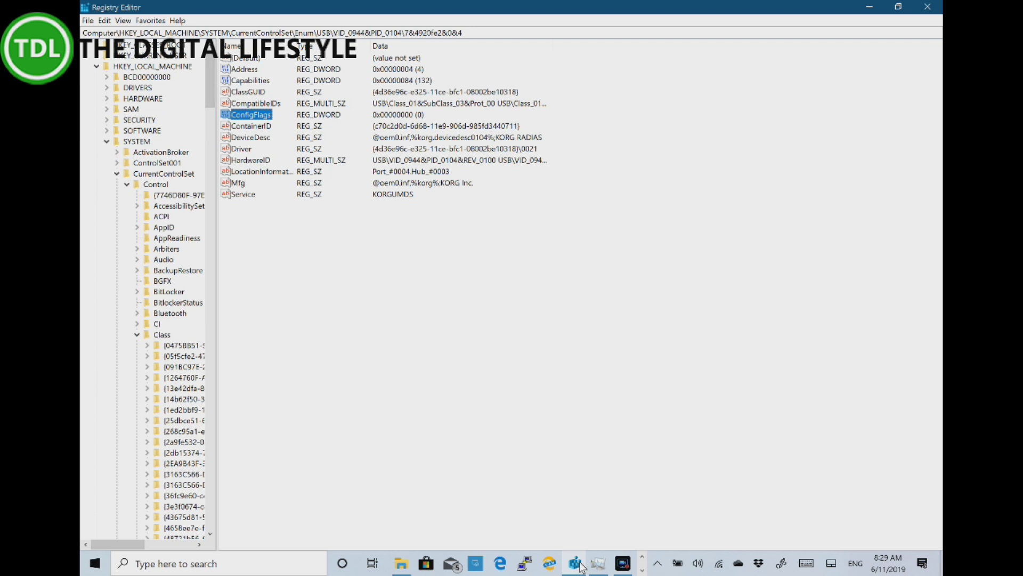
left_click(107, 142)
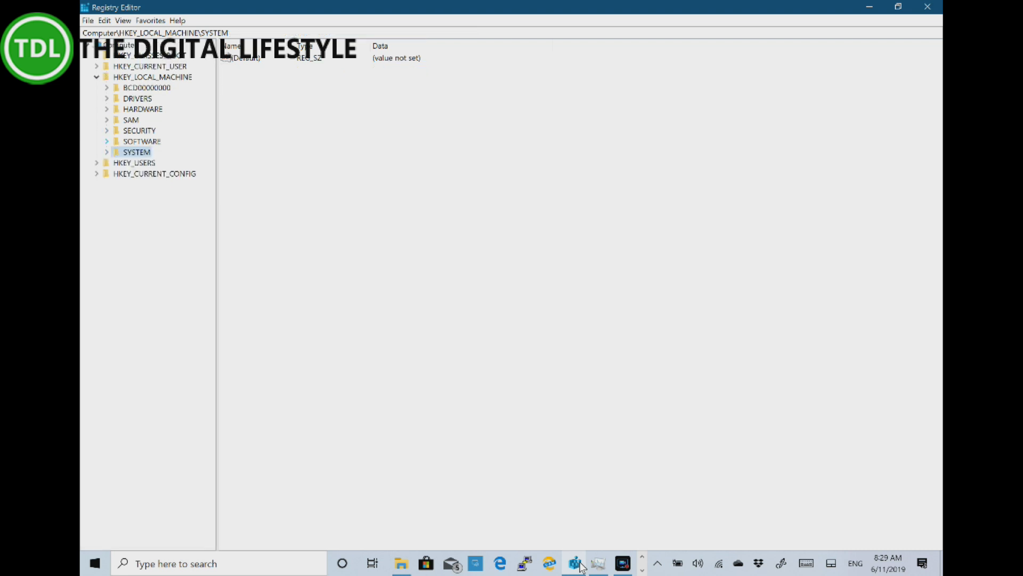
left_click(107, 141)
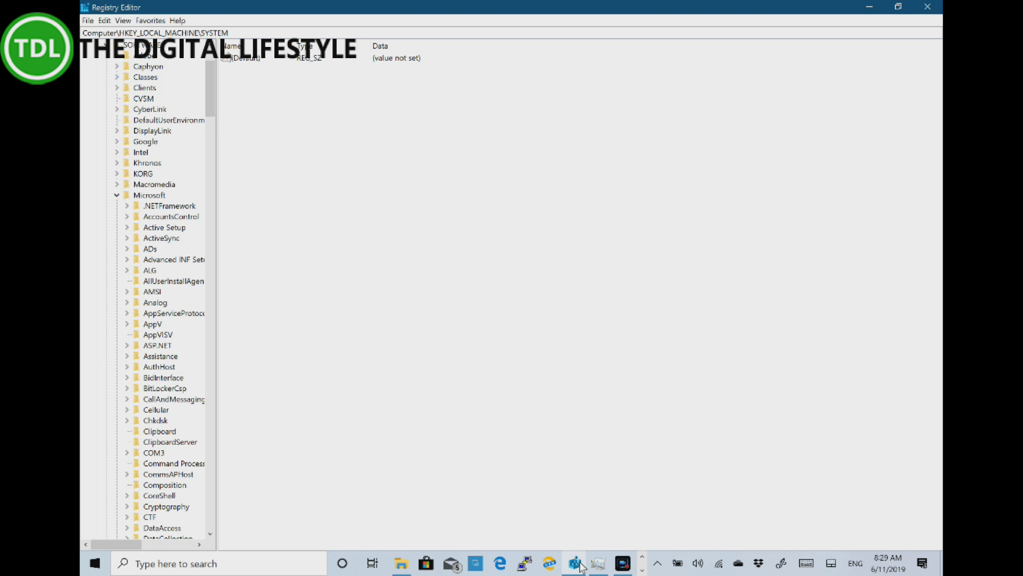
left_click(106, 46)
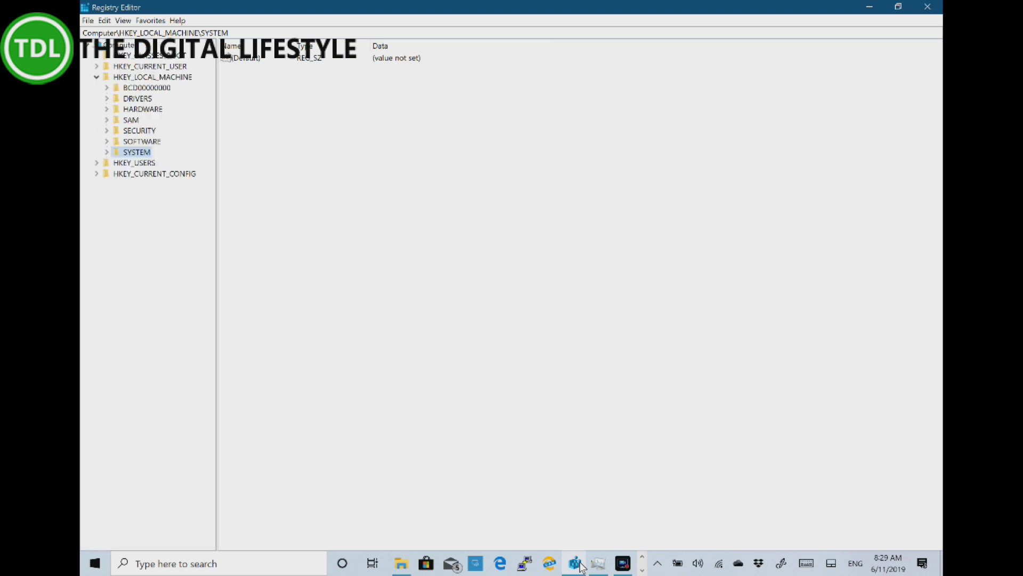
key("Right")
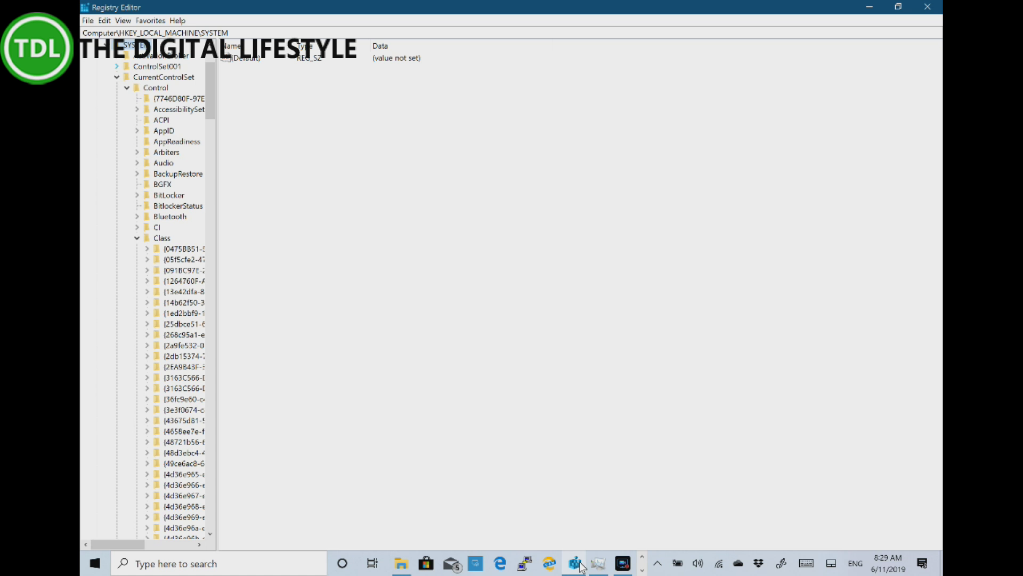
key("Down")
key("Down")
key("Down")
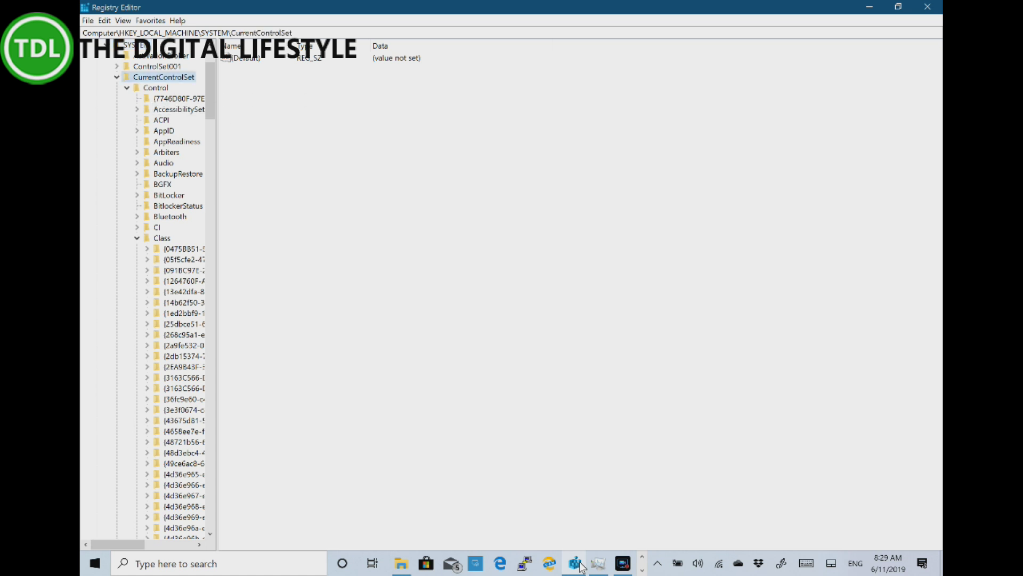
key("Down")
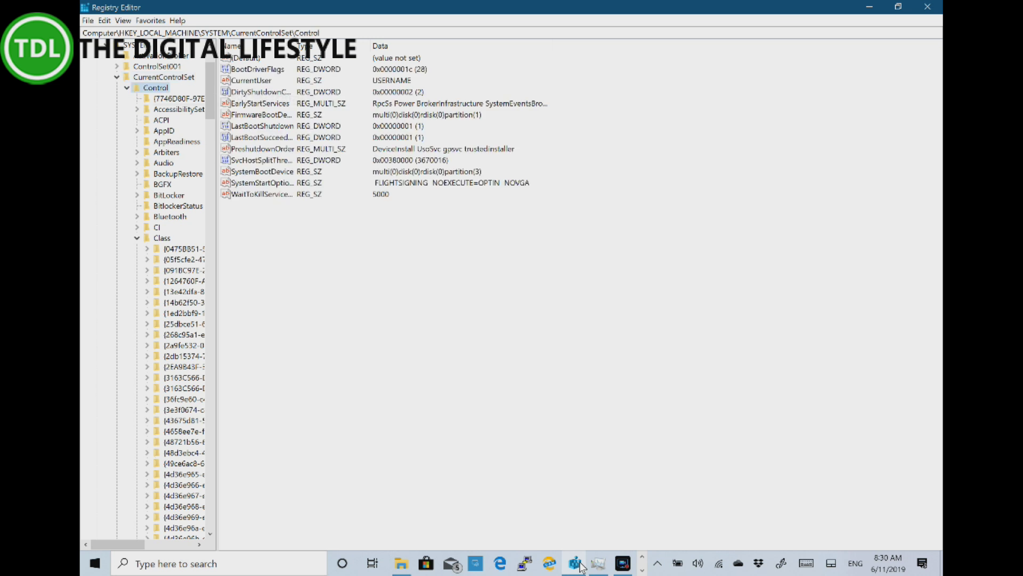
key("c")
key("l")
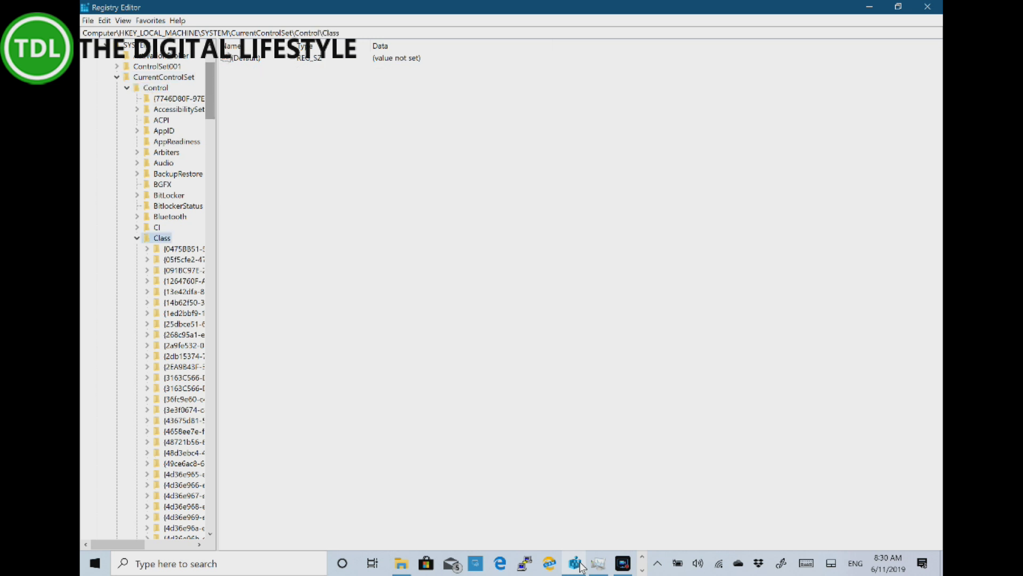
left_click_drag(210, 91, 211, 107)
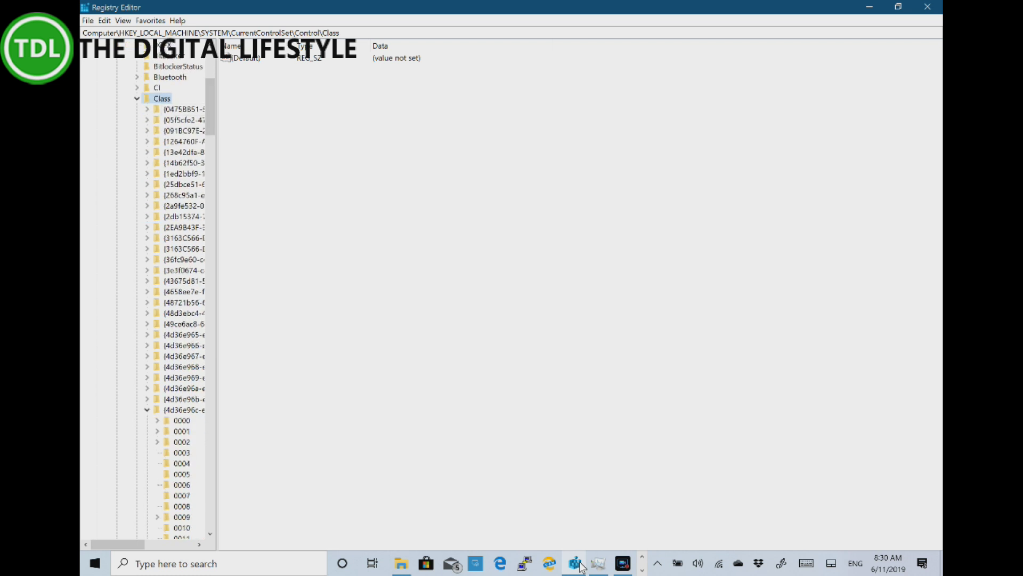
Start a Find search scoped to the Class key from its context menu
key("shift+F10")
key("Down")
key("Down")
key("Down")
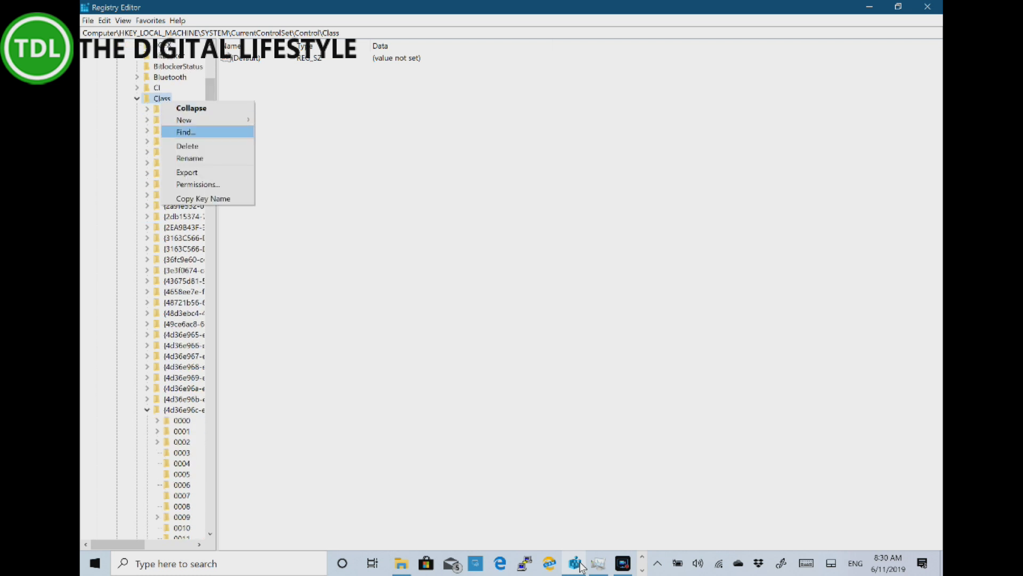
key("Down")
key("Up")
key("Up")
key("Right")
key("Left")
key("Down")
key("Return")
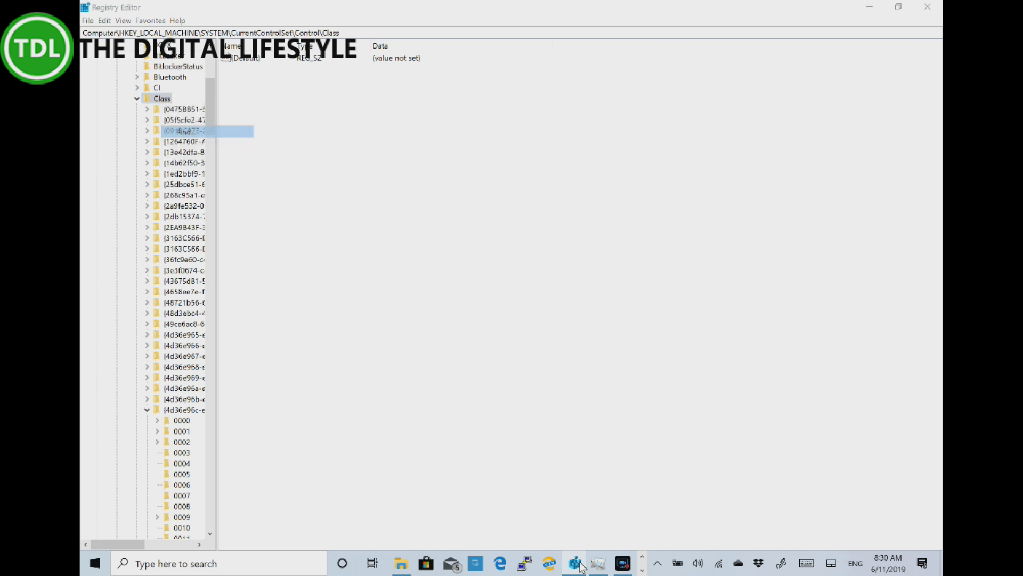
Search for KORGUM64.DRV to reach the 0021\Drivers\midi\KORGUM64.DRV key
type("KORGUM64.DRV")
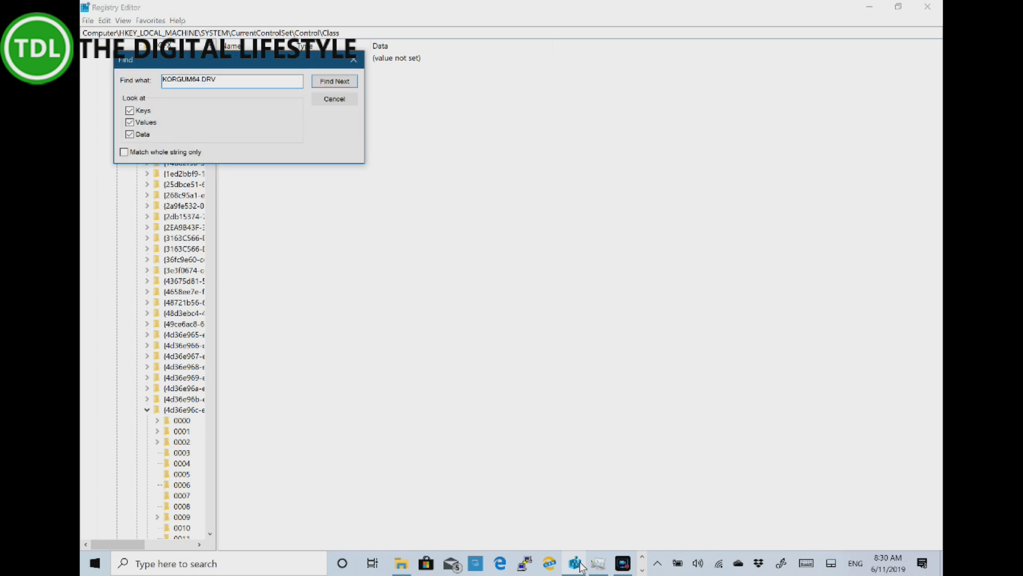
key("Return")
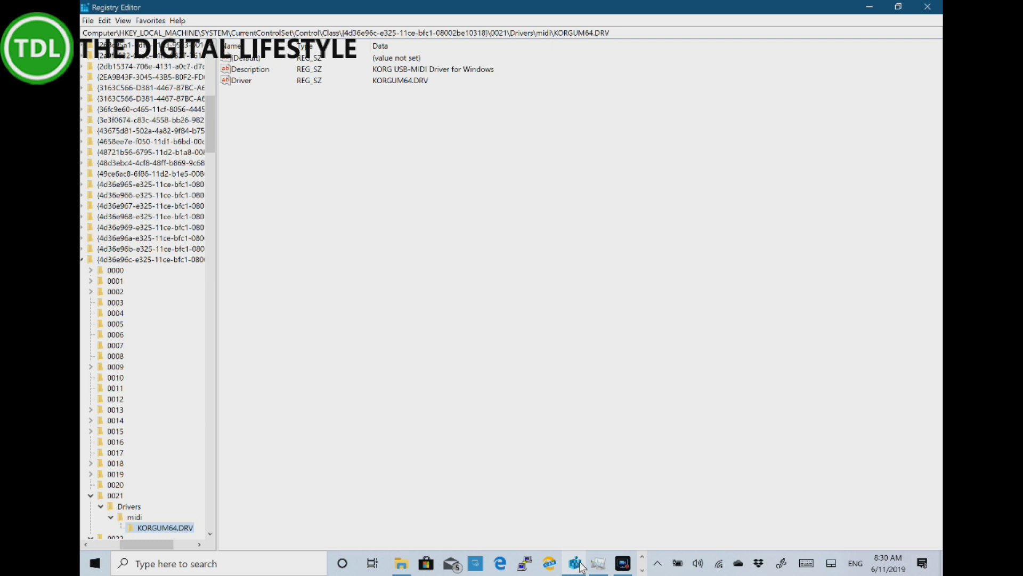
Create a string value named Alias in the KORGUM64.DRV key with data midi1
right_click(249, 128)
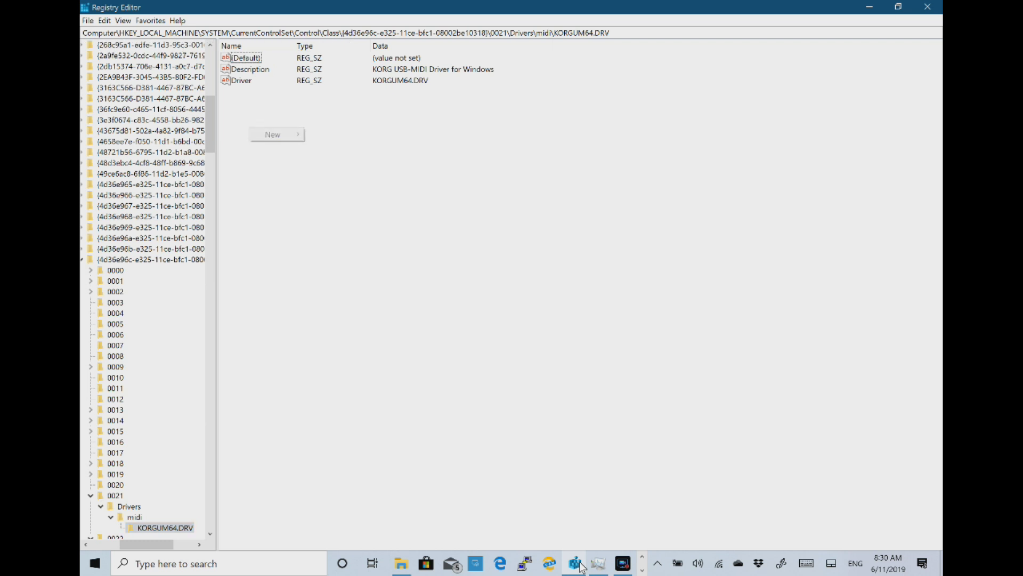
mouse_move(273, 134)
key("Down")
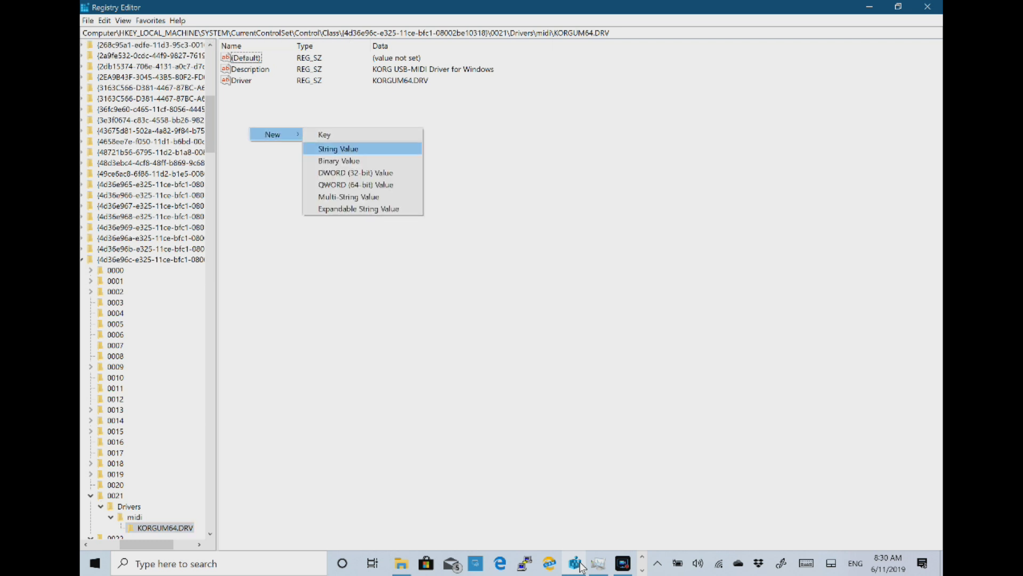
key("Return")
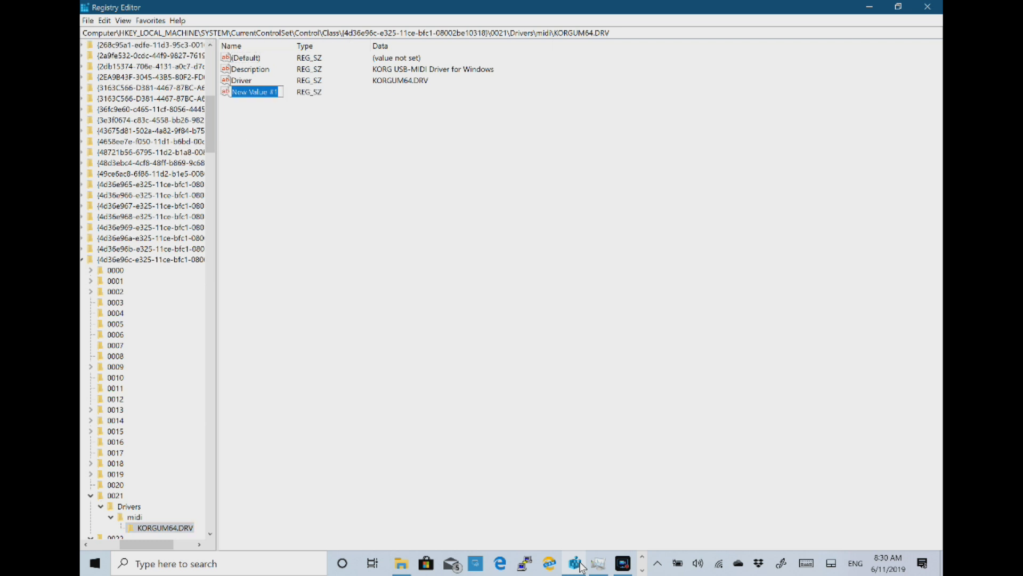
type("A")
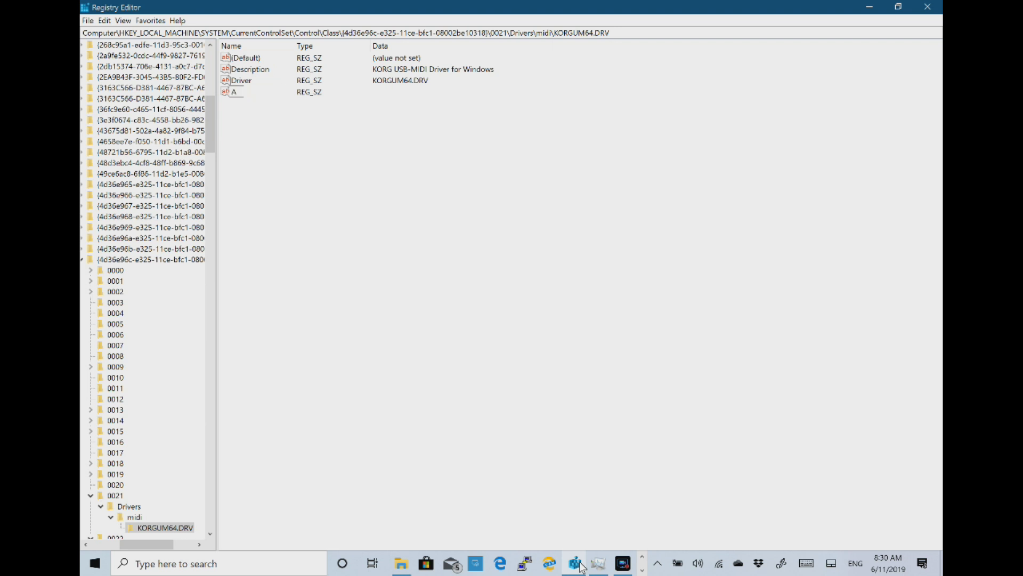
type("lias")
key("Return")
key("Return")
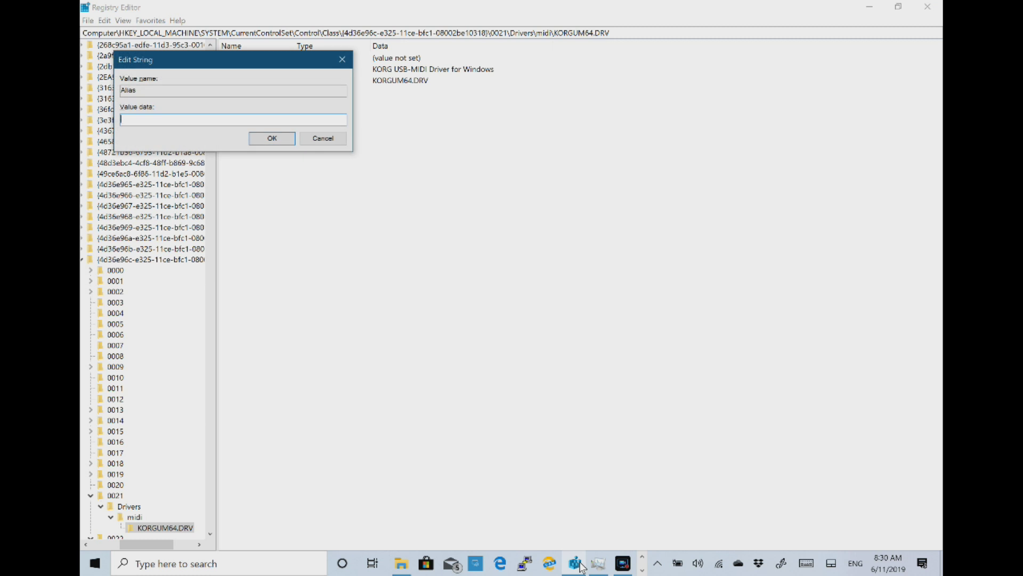
type("midi1")
key("Return")
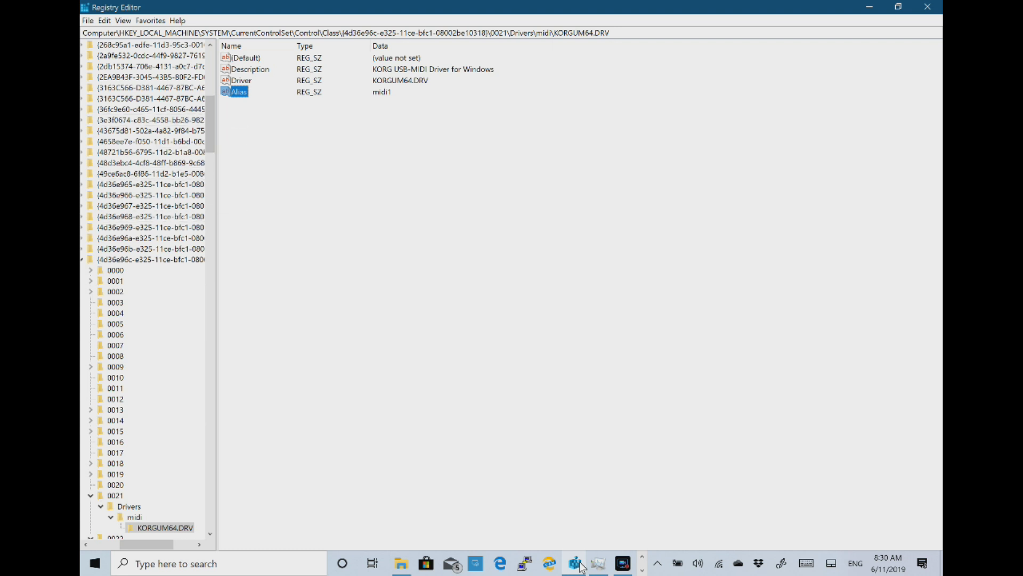
Jump to the next match, the 0022 KORGUM64.DRV key, and add an Alias string value set to midi2
key("F3")
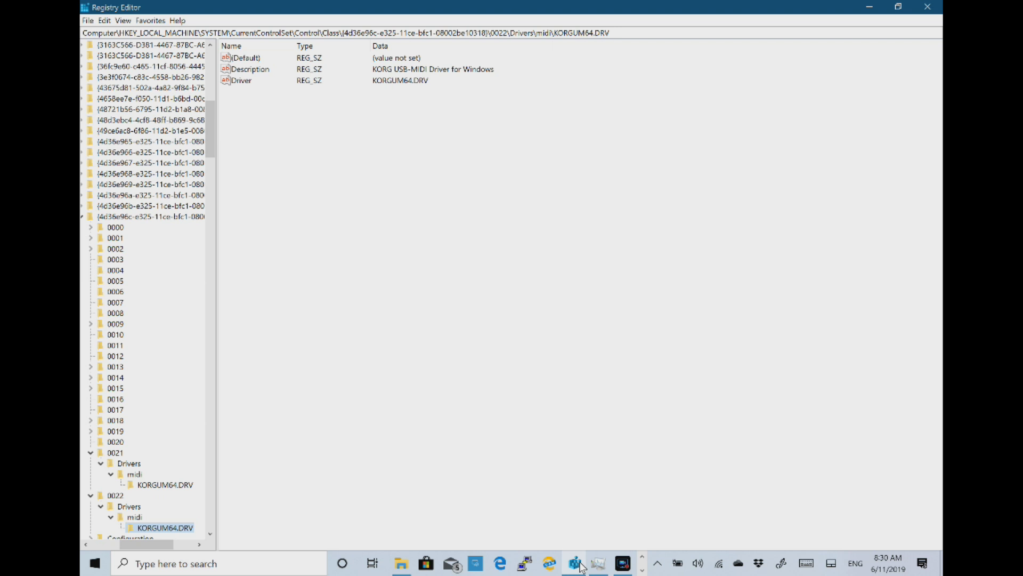
right_click(279, 175)
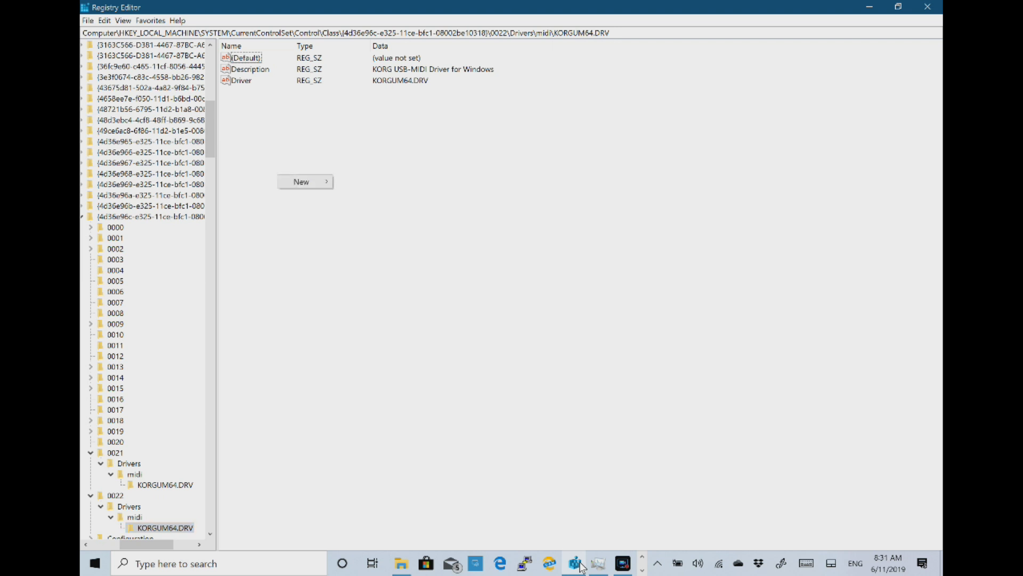
mouse_move(303, 182)
key("Return")
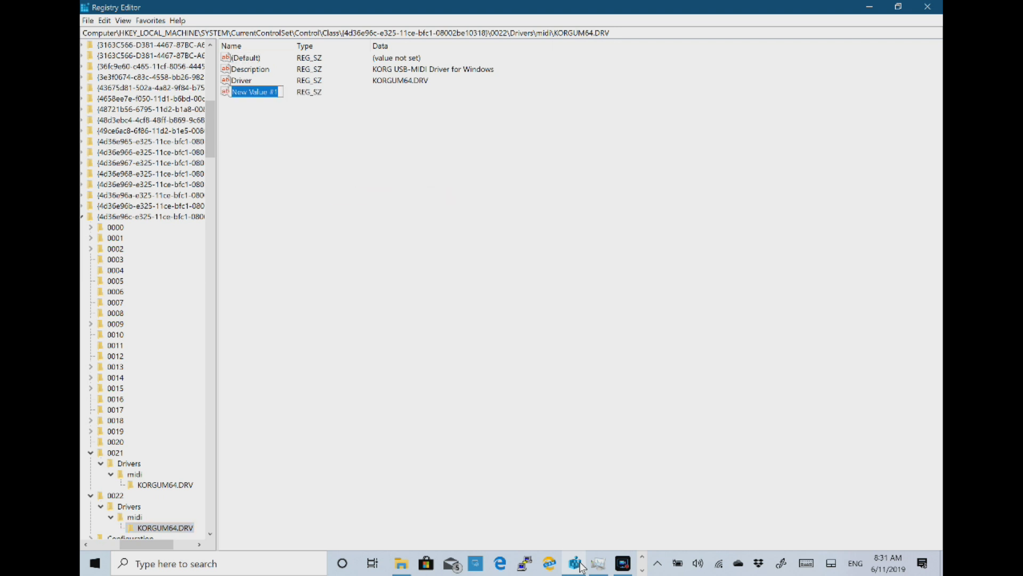
type("A")
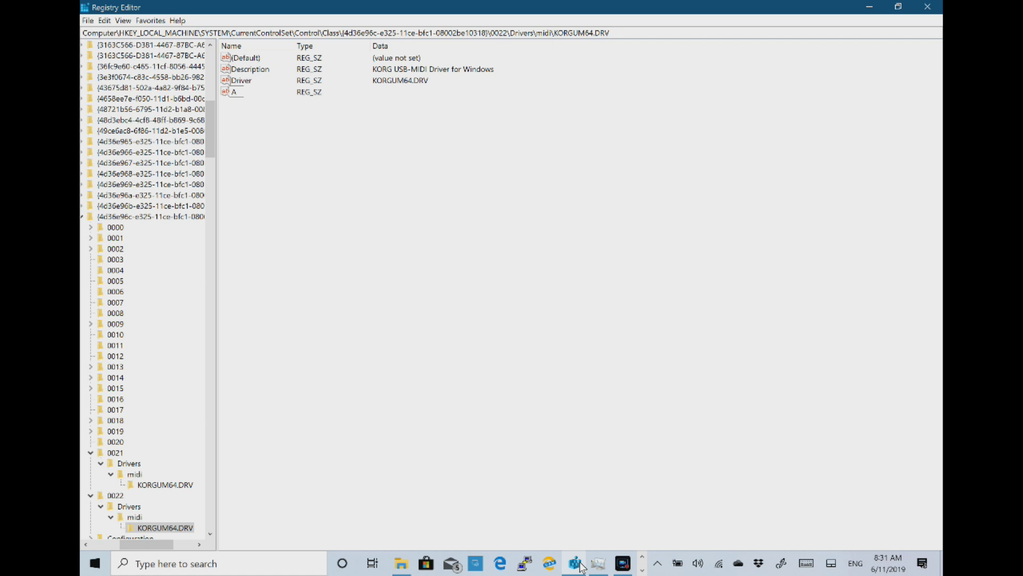
type("lias")
key("Return")
key("Return")
type("midi2")
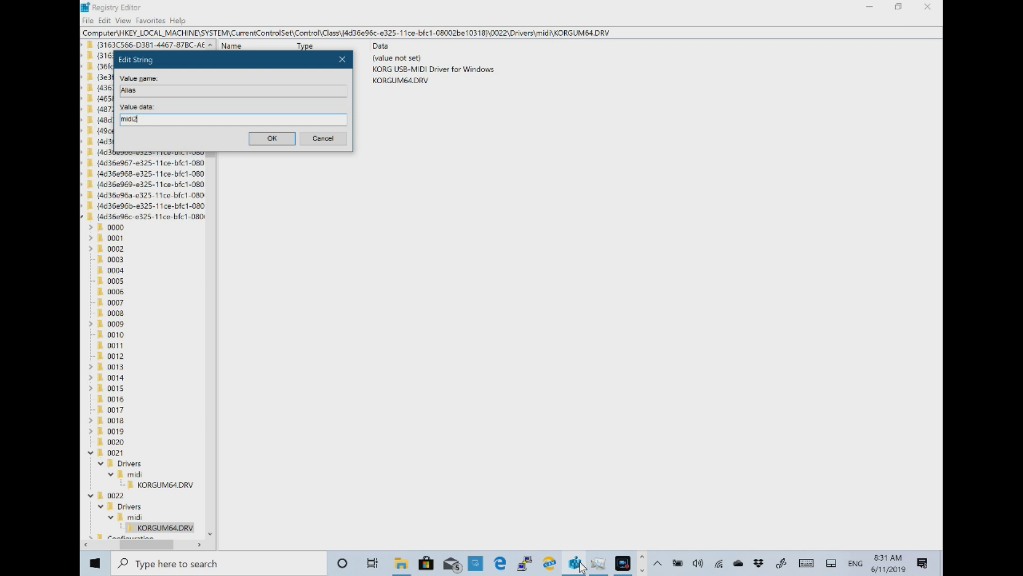
key("Return")
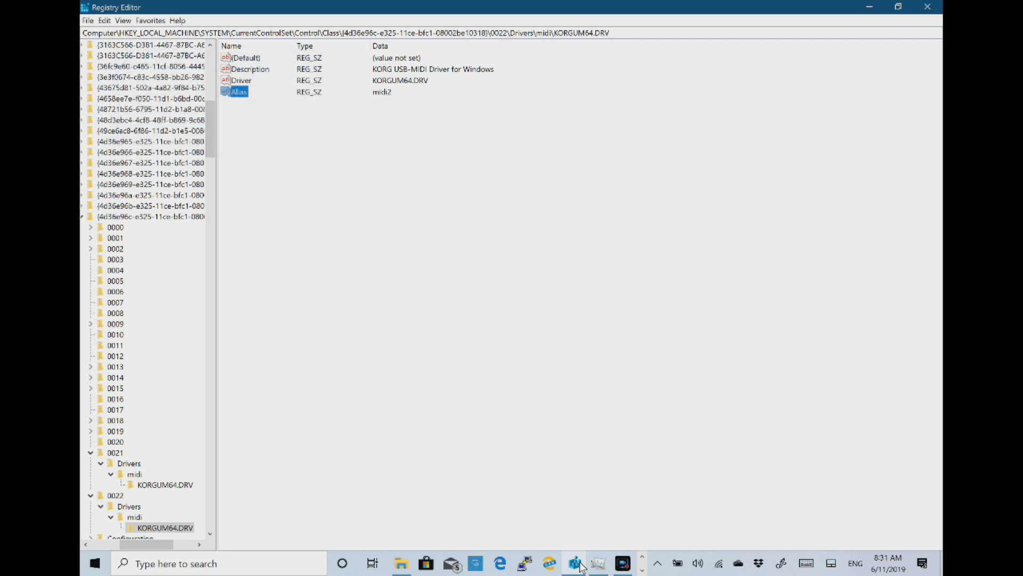
Collapse SYSTEM and browse SOFTWARE\Microsoft\Windows NT down to the CurrentVersion key
left_click_drag(210, 130, 210, 78)
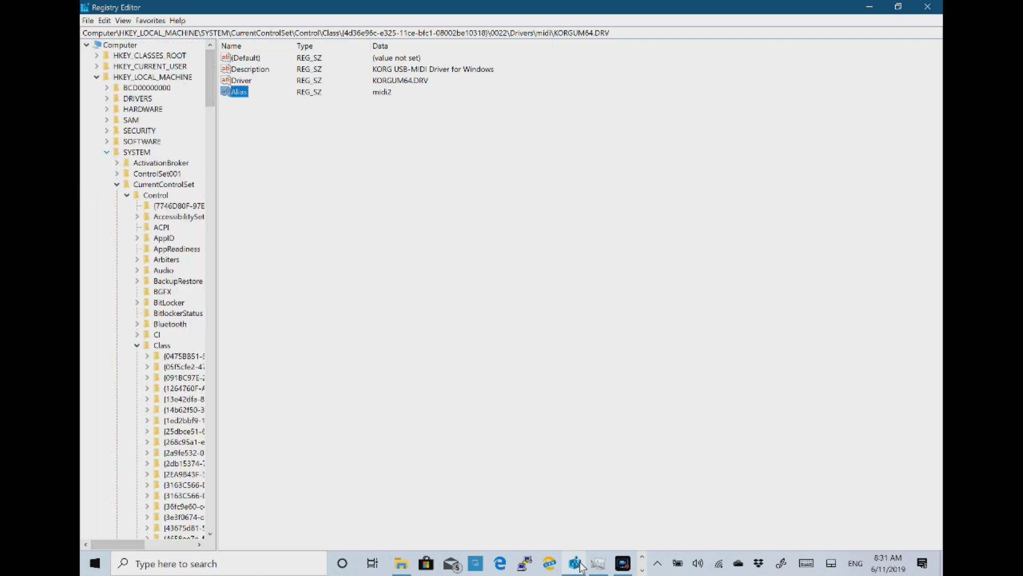
left_click(107, 153)
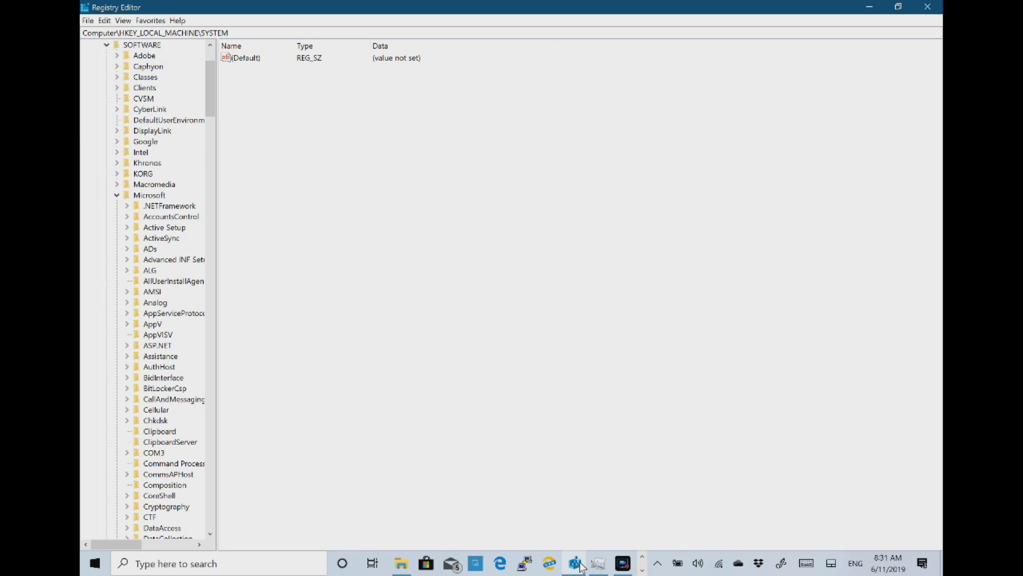
left_click(149, 195)
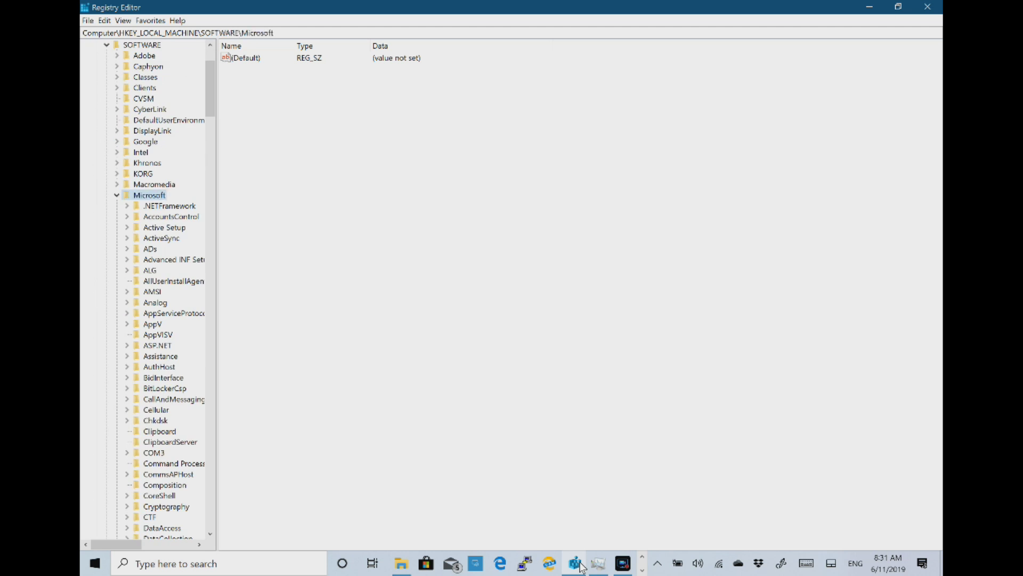
left_click_drag(211, 88, 211, 211)
scroll(154, 287, "down", 20)
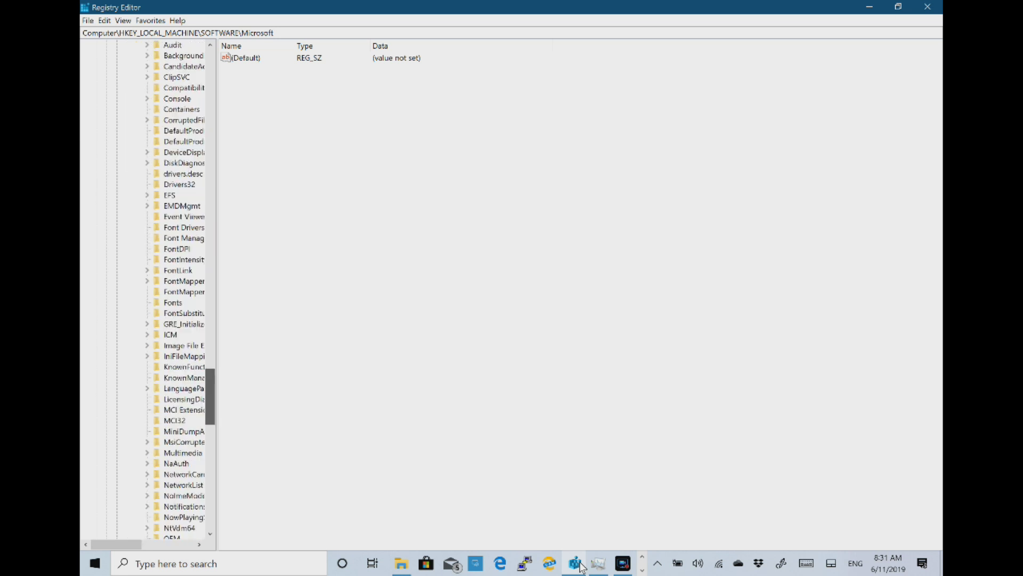
left_click(164, 409)
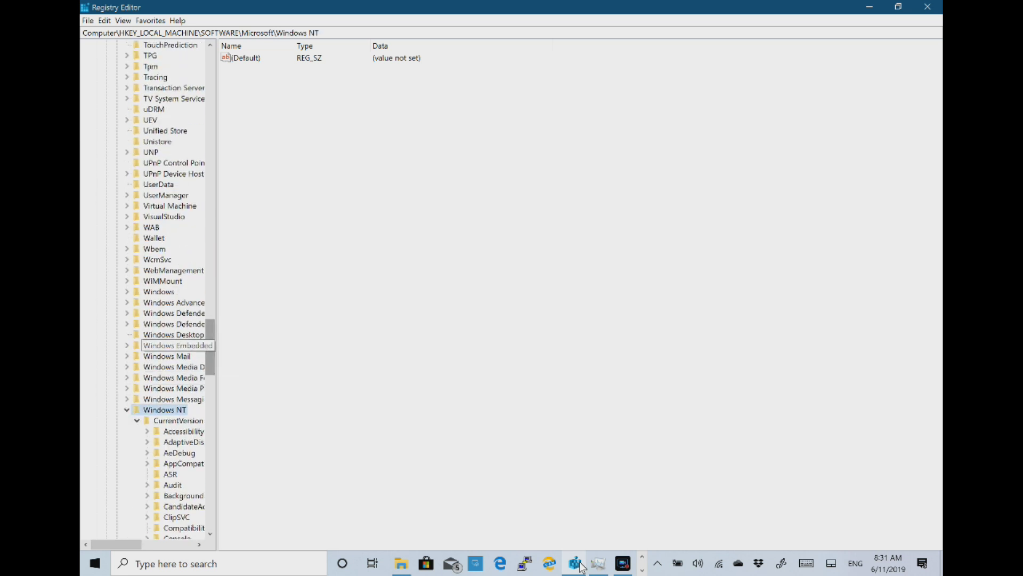
scroll(160, 288, "down", 7)
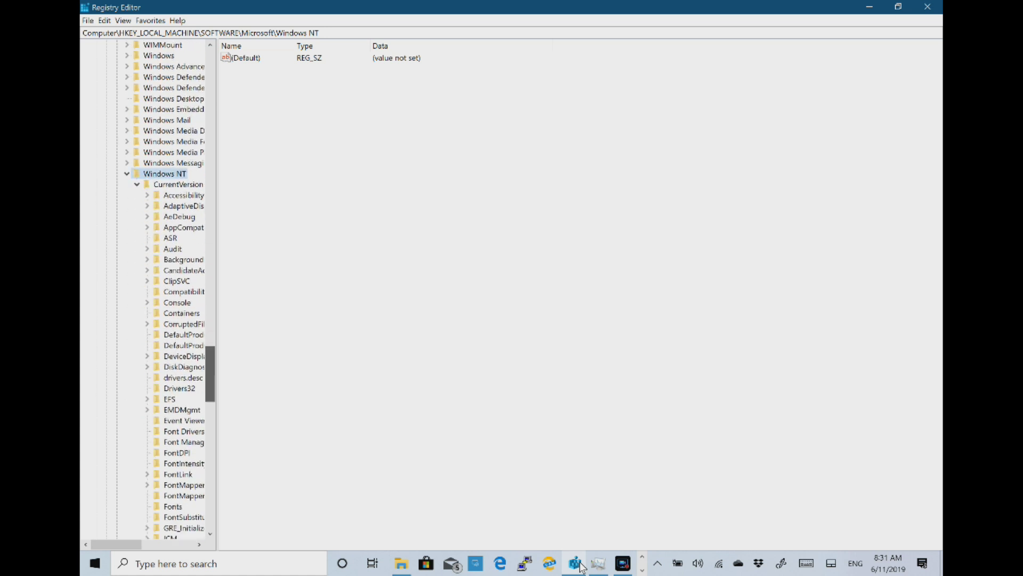
scroll(176, 163, "down", 1)
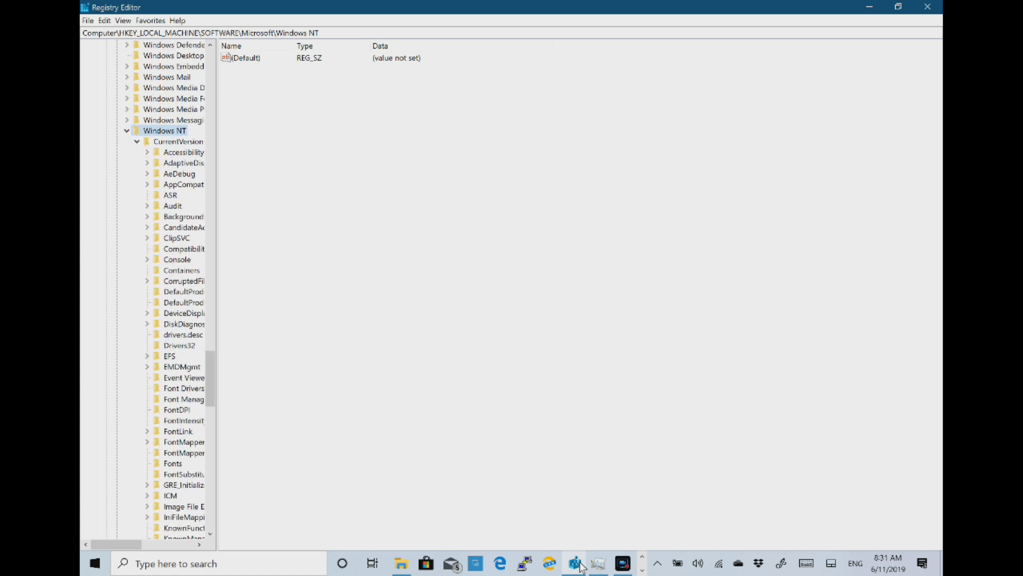
key("Down")
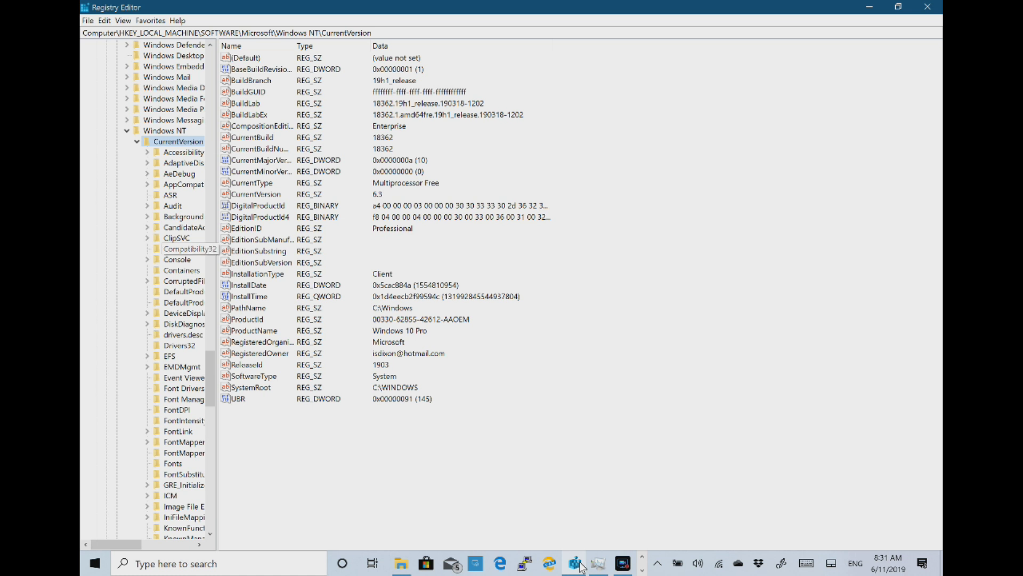
In Drivers32, create a new empty string value named midi1
left_click(180, 346)
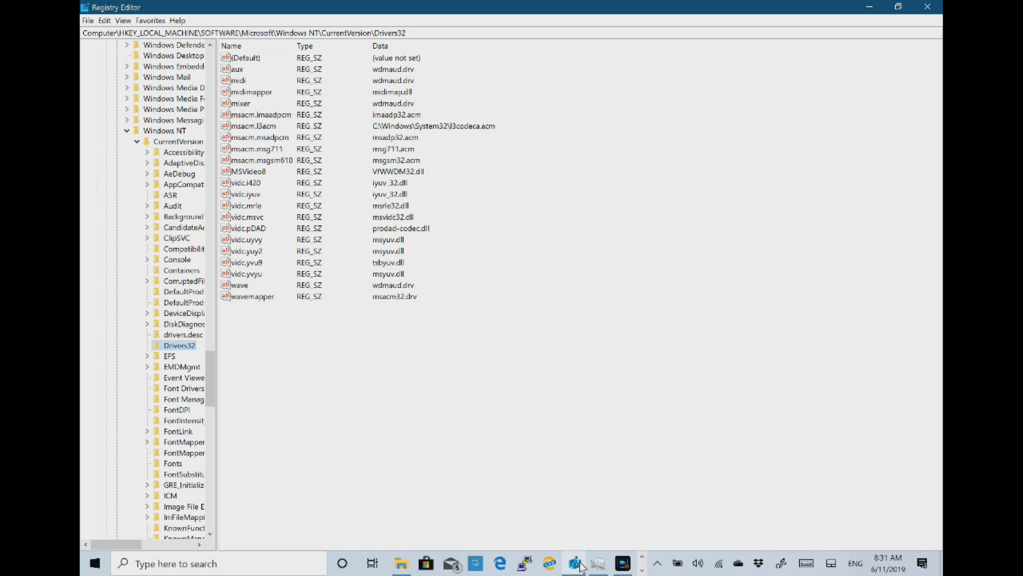
key("Tab")
key("shift+F10")
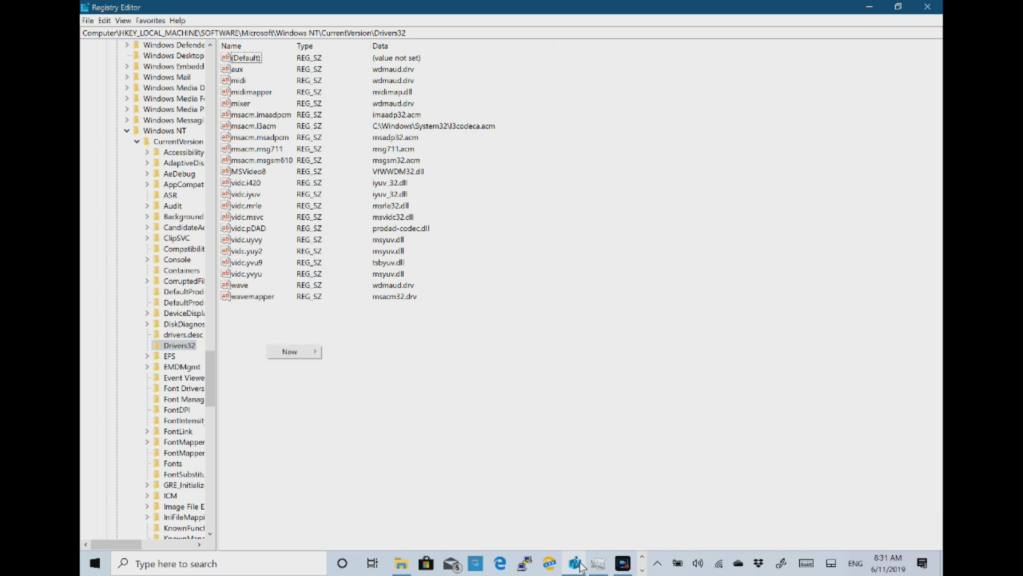
key("Down")
key("Right")
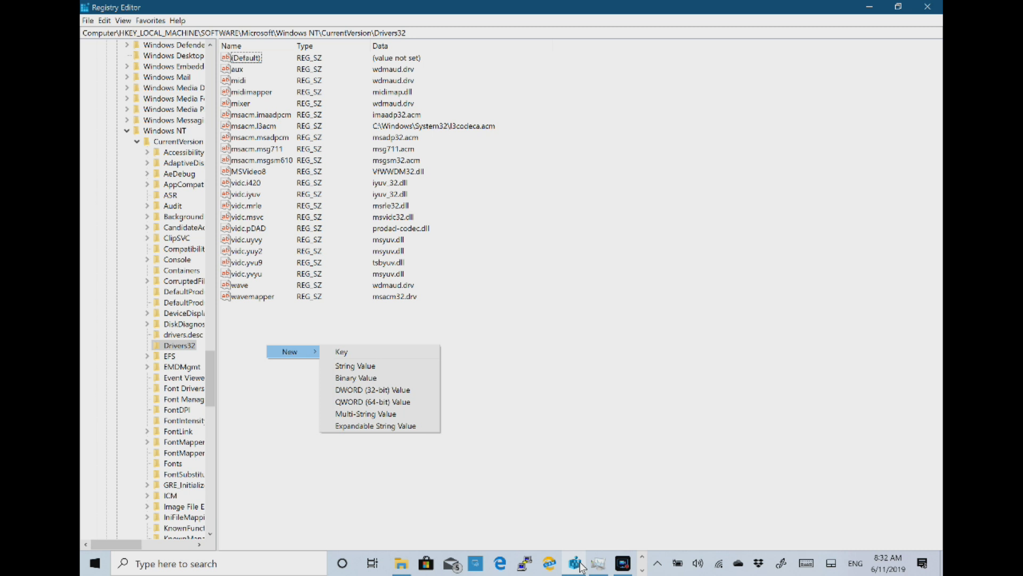
key("Down")
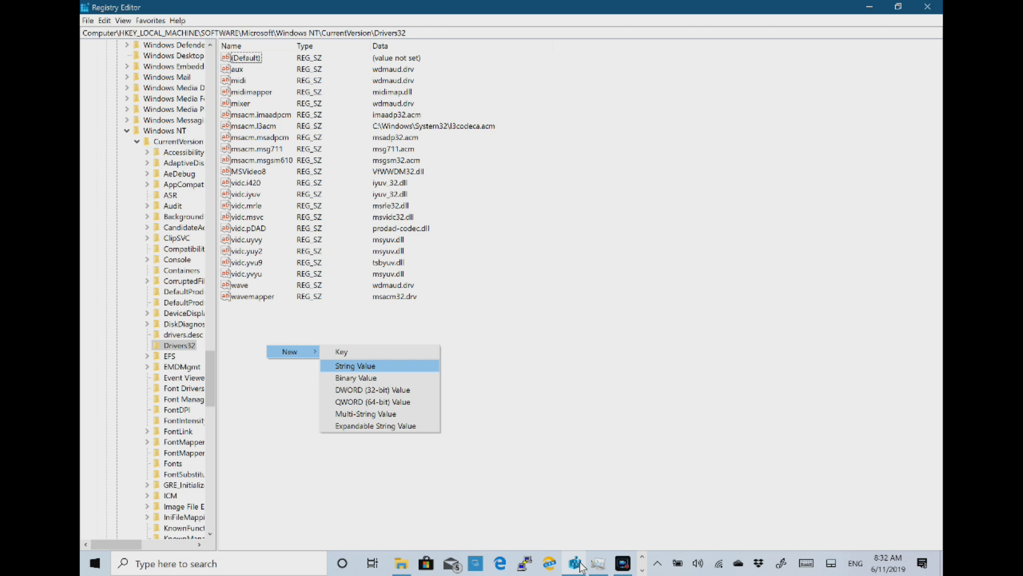
key("Return")
type("Midi1")
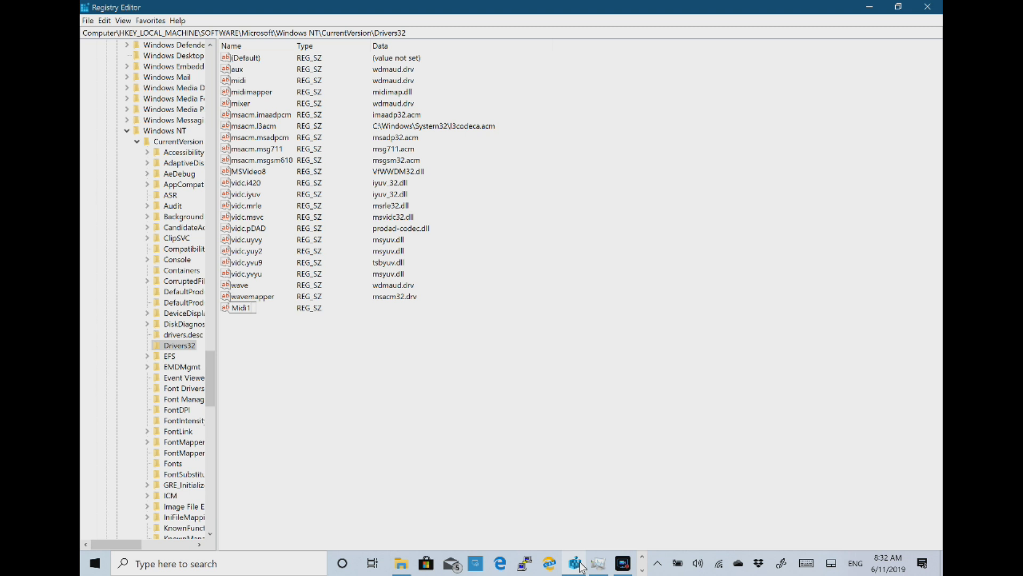
key("BackSpace")
key("BackSpace")
key("BackSpace")
key("BackSpace")
key("BackSpace")
type("midi1")
key("Return")
Add a second empty string value named midi2 in Drivers32
right_click(312, 368)
mouse_move(336, 374)
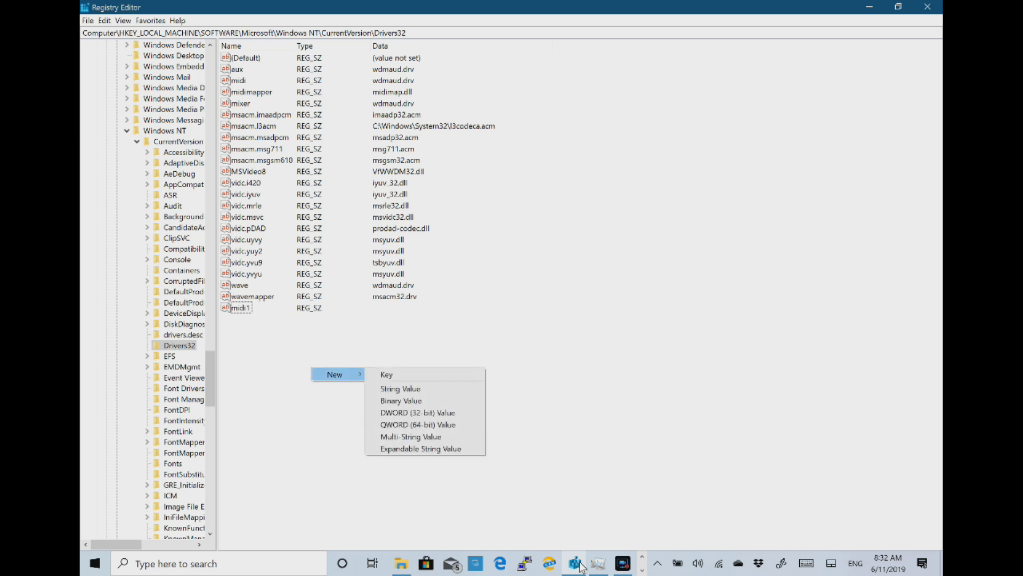
left_click(395, 389)
type("midi2")
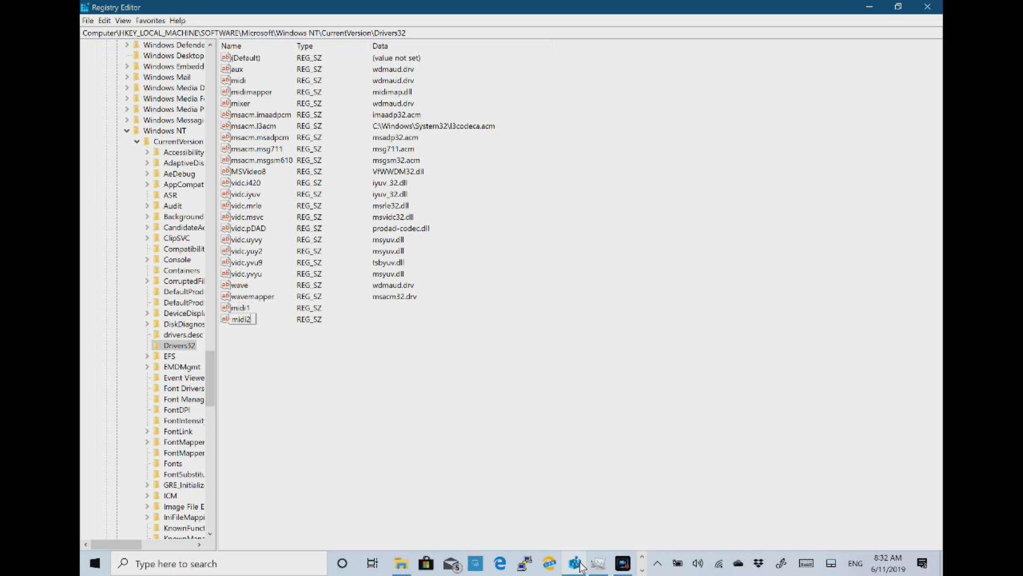
key("Return")
Paste KORGUM64.DRV as the data of both the midi1 and midi2 values
key("Up")
key("Return")
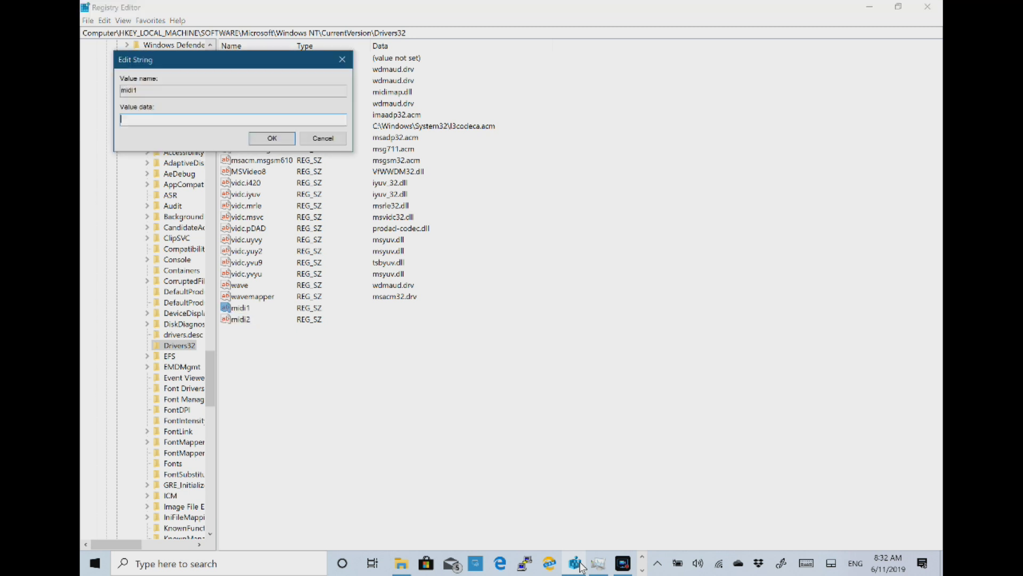
type("KORGUM64.DRV")
key("Return")
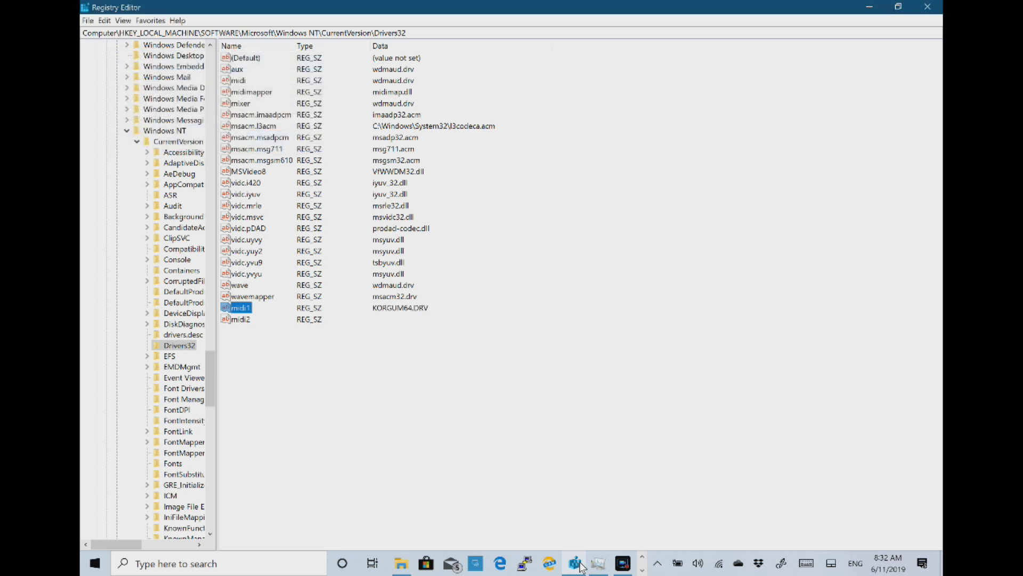
key("Down")
key("Return")
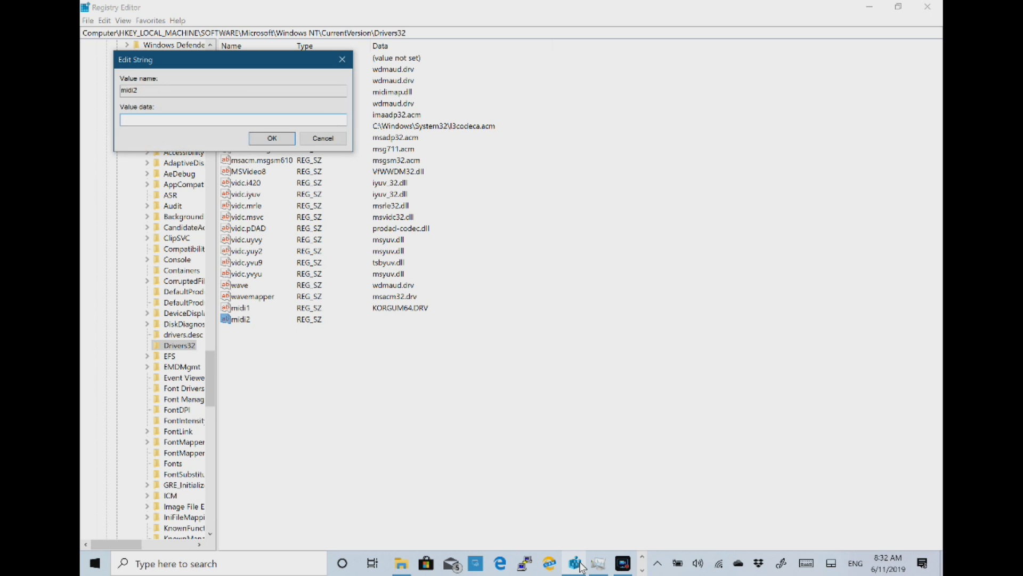
type("KORGUM64.DRV")
key("Return")
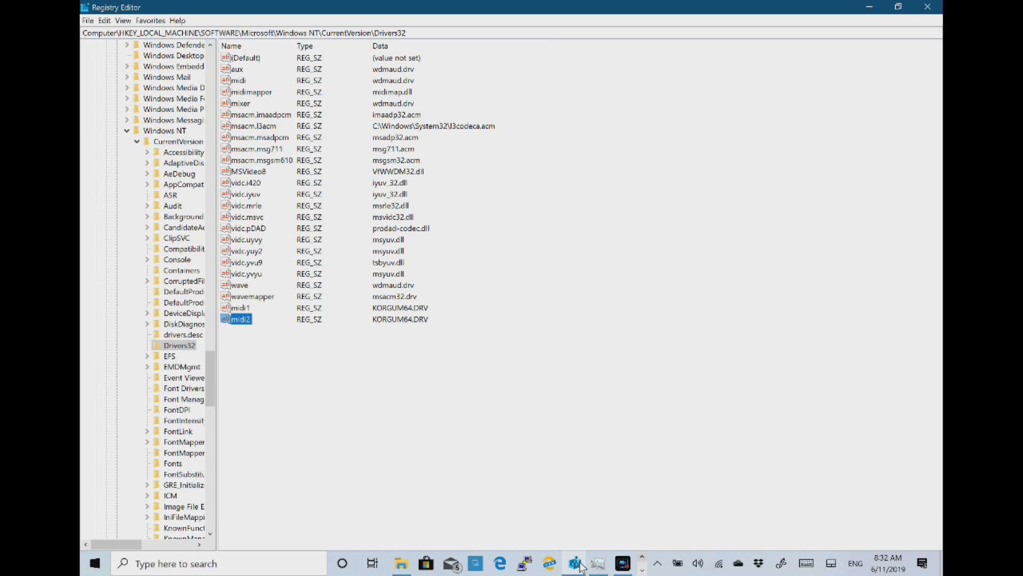
left_click(642, 570)
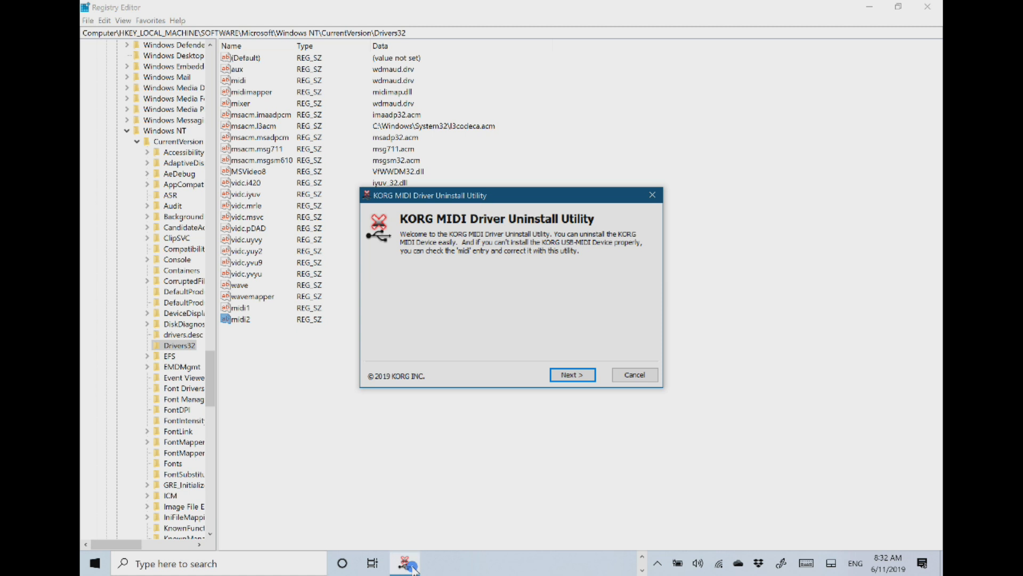
Check the KORG utility's midi entry page for minilogue at midi2 and RADIAS at midi3, then minimize it
key("Return")
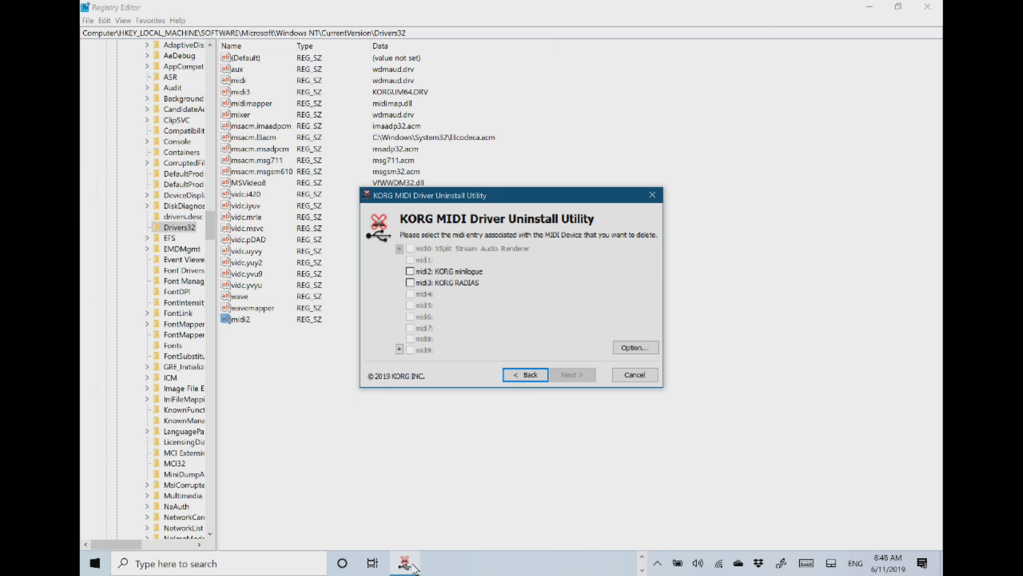
left_click(416, 569)
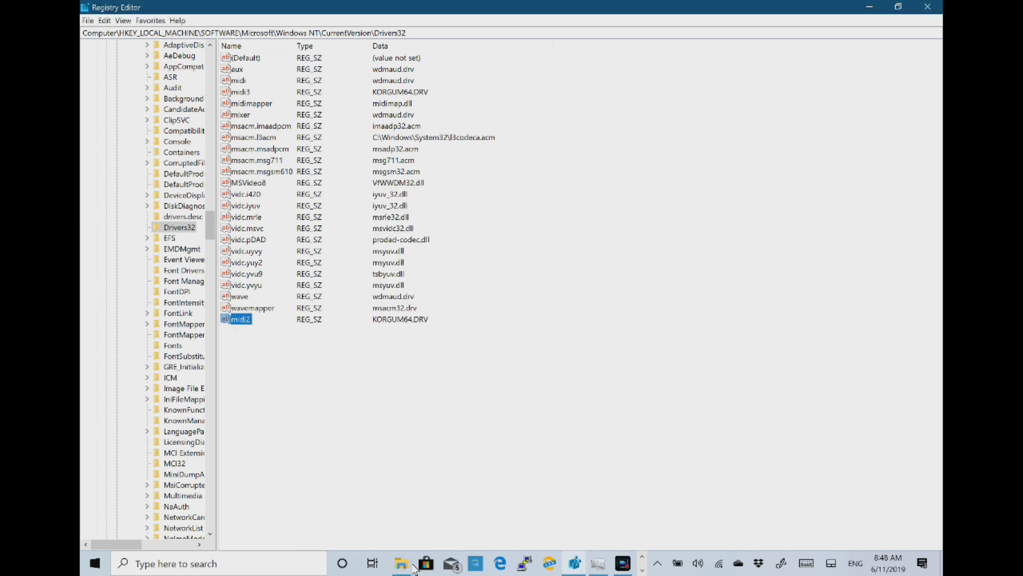
Select the midi3 entry in Drivers32, then scroll down to the Class 0021 KORGUM64.DRV driver key
left_click(240, 92)
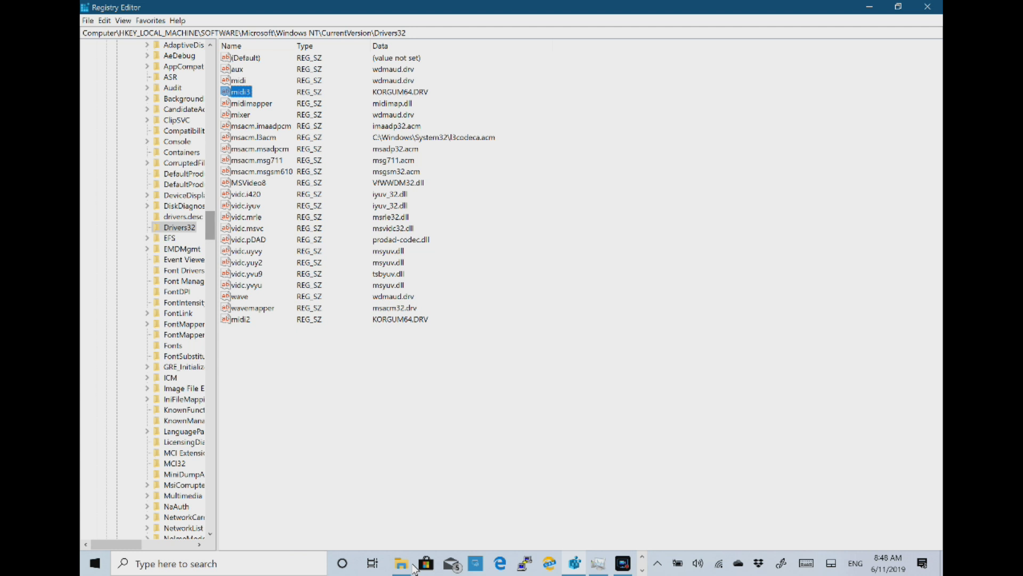
left_click_drag(210, 225, 210, 194)
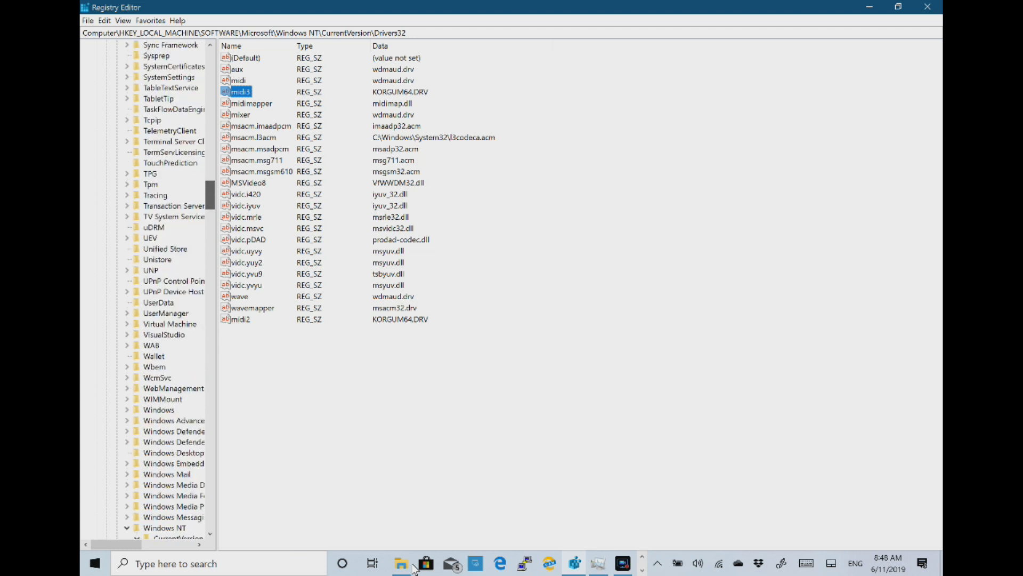
scroll(147, 288, "up", 20)
scroll(146, 288, "down", 15)
scroll(147, 288, "down", 20)
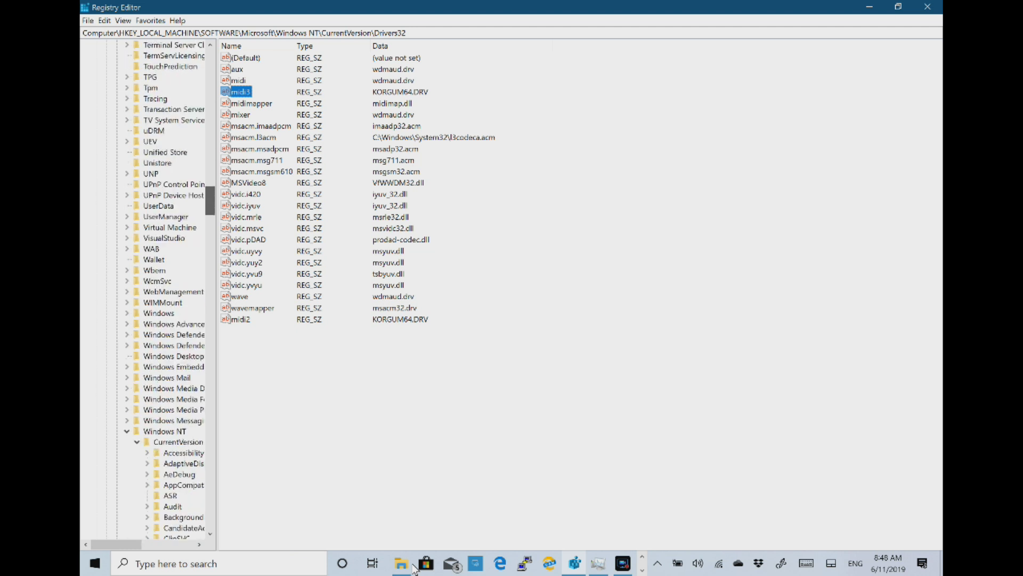
scroll(146, 288, "down", 20)
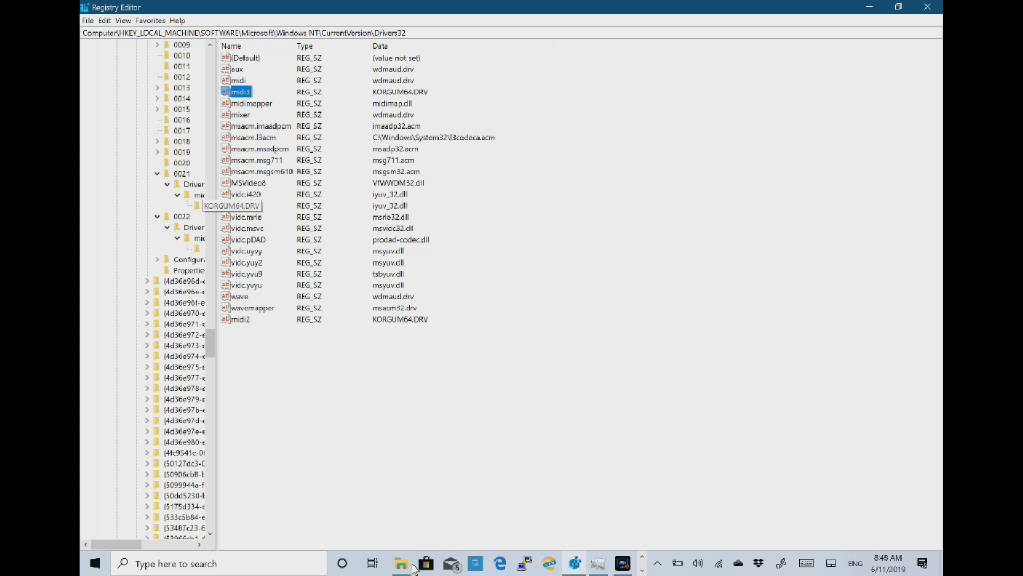
left_click(199, 206)
Step through the 0022 midi and Configuration keys, then reselect the 0021 KORGUM64.DRV key (Alias midi3)
key("Down")
key("Down")
key("Down")
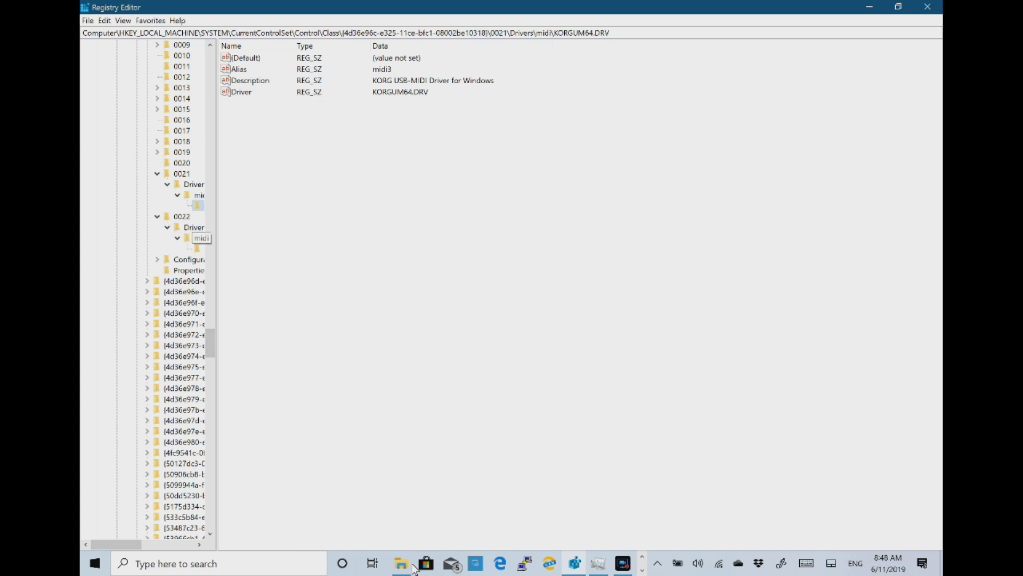
key("Down")
key("Down")
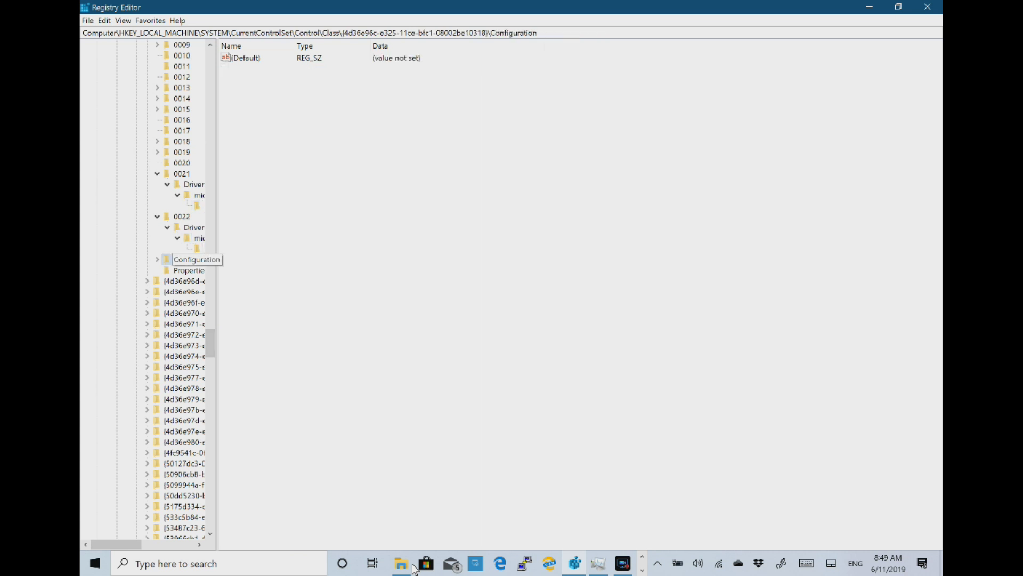
key("Up")
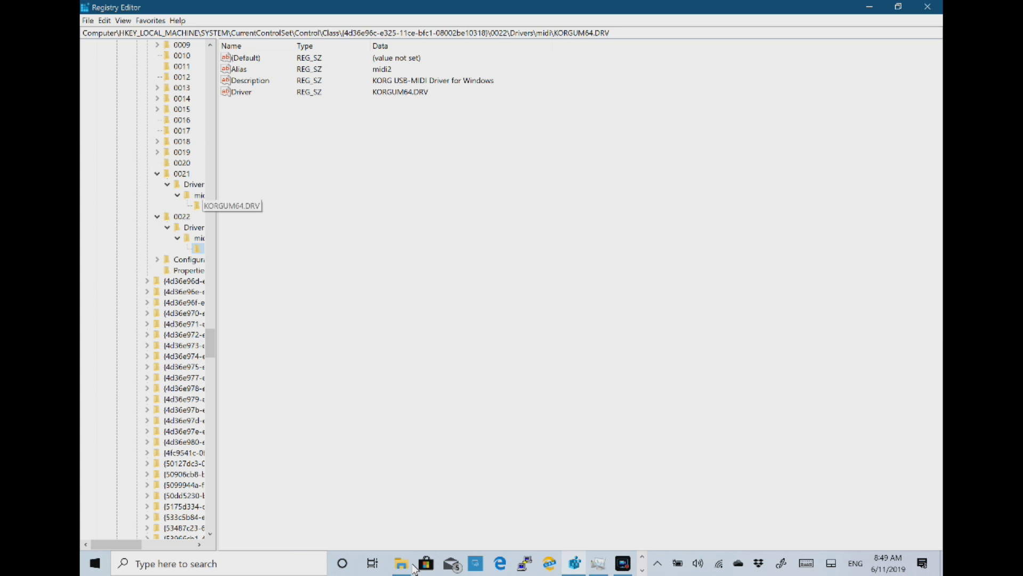
left_click(197, 205)
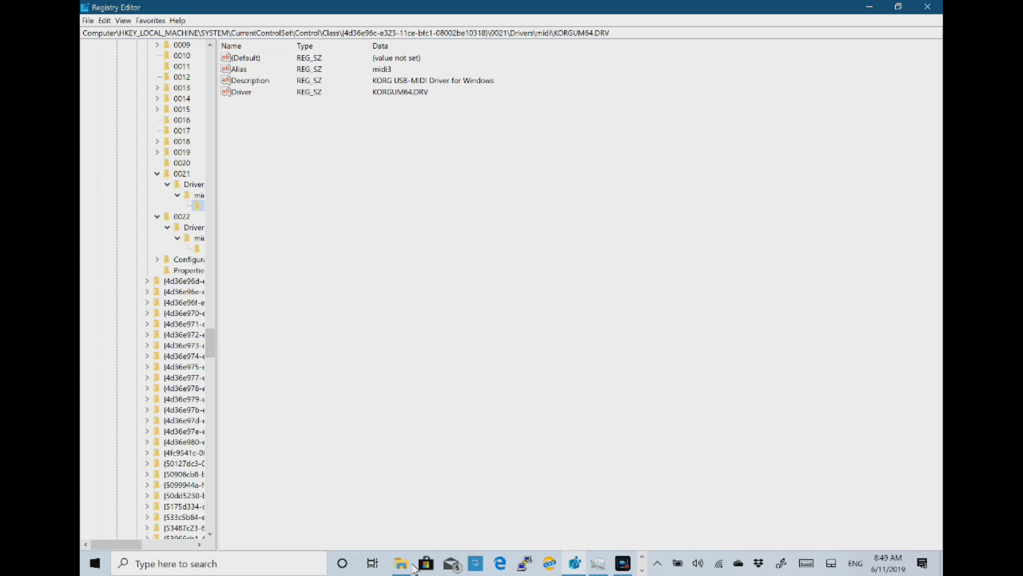
Check the KORG uninstall utility, widen the key tree, and select the 0022 KORGUM64.DRV key (Alias midi2)
left_click(642, 570)
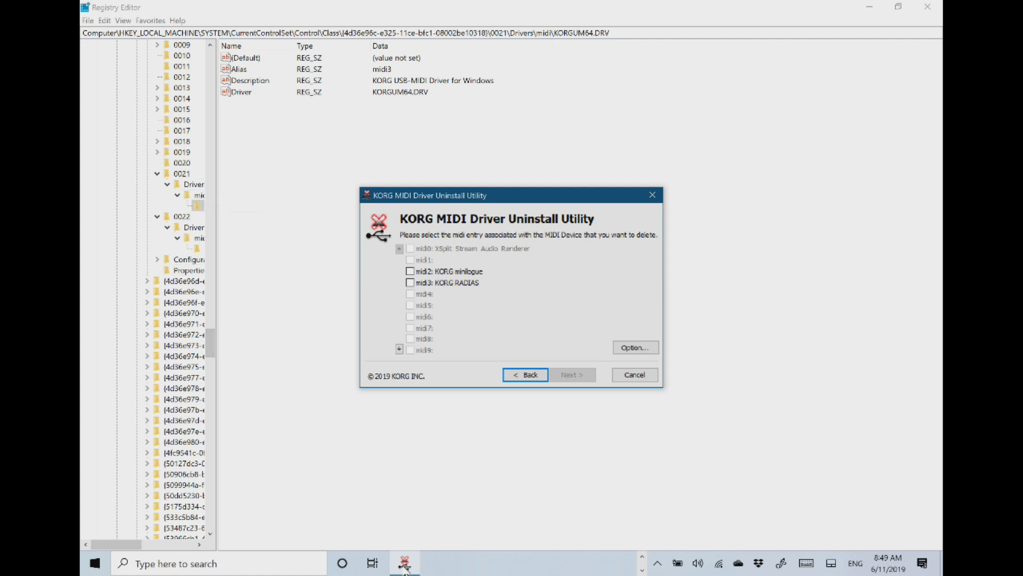
left_click(405, 569)
left_click_drag(217, 288, 303, 288)
left_click(231, 249)
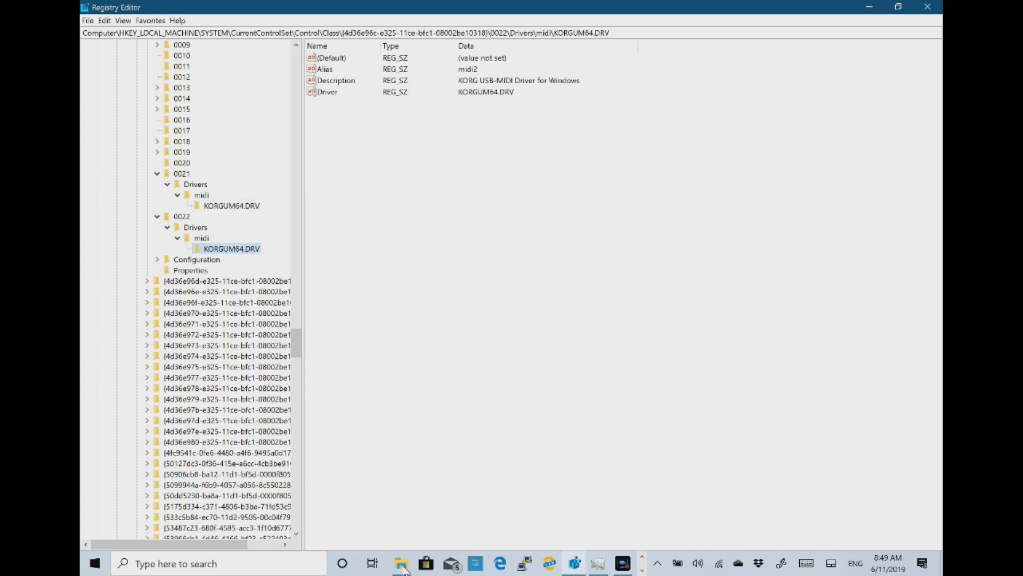
Switch between the 0021 and 0022 KORG driver keys, ending on the 0021 key
key("Up")
key("Up")
key("Up")
key("Up")
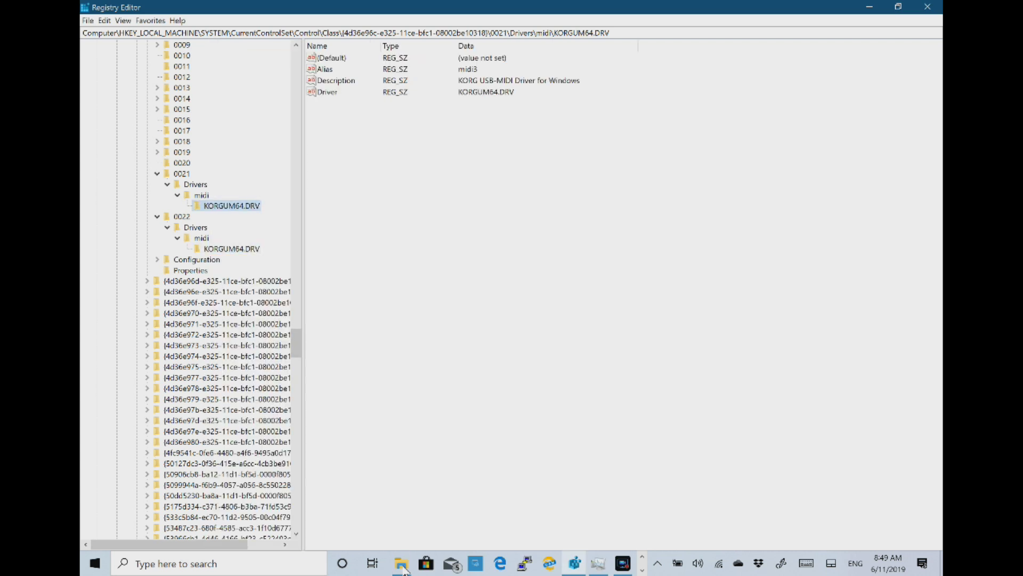
key("Down")
key("Down")
key("Down")
key("Down")
left_click(231, 206)
Go back to Drivers32, where midi2 and midi3 point to KORGUM64.DRV, and bring up the KORG utility
left_click_drag(297, 343, 296, 228)
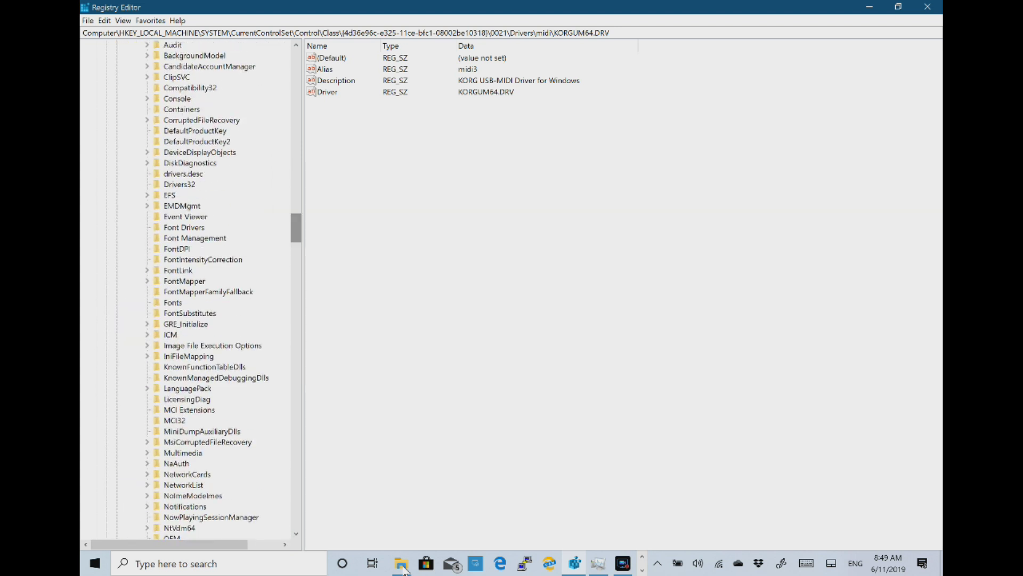
left_click(179, 184)
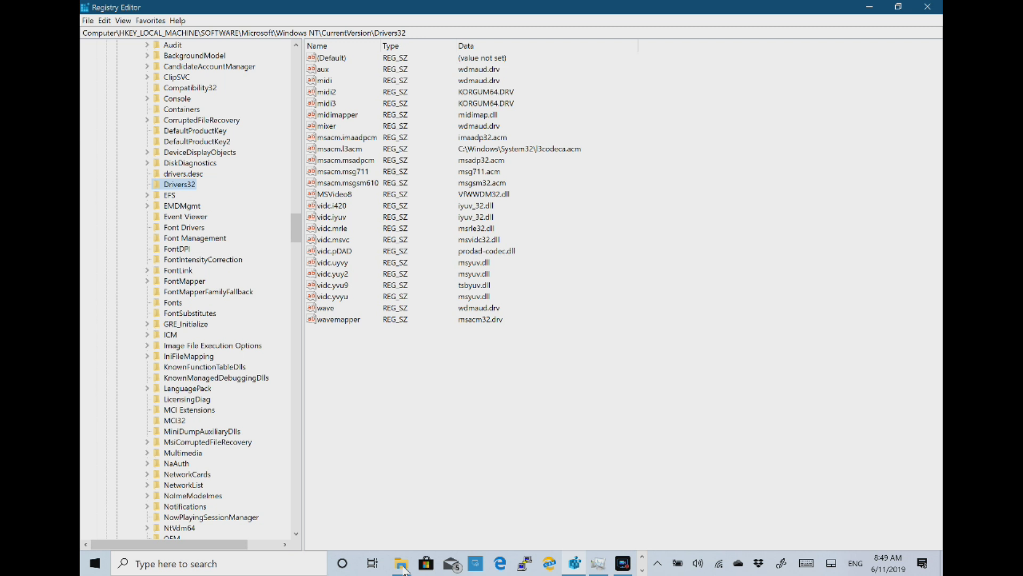
left_click(642, 569)
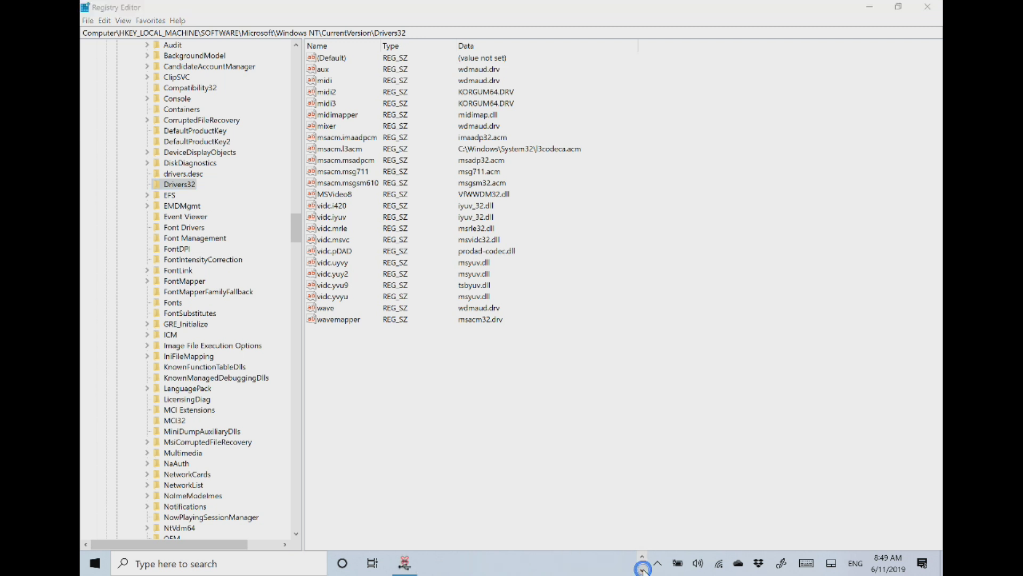